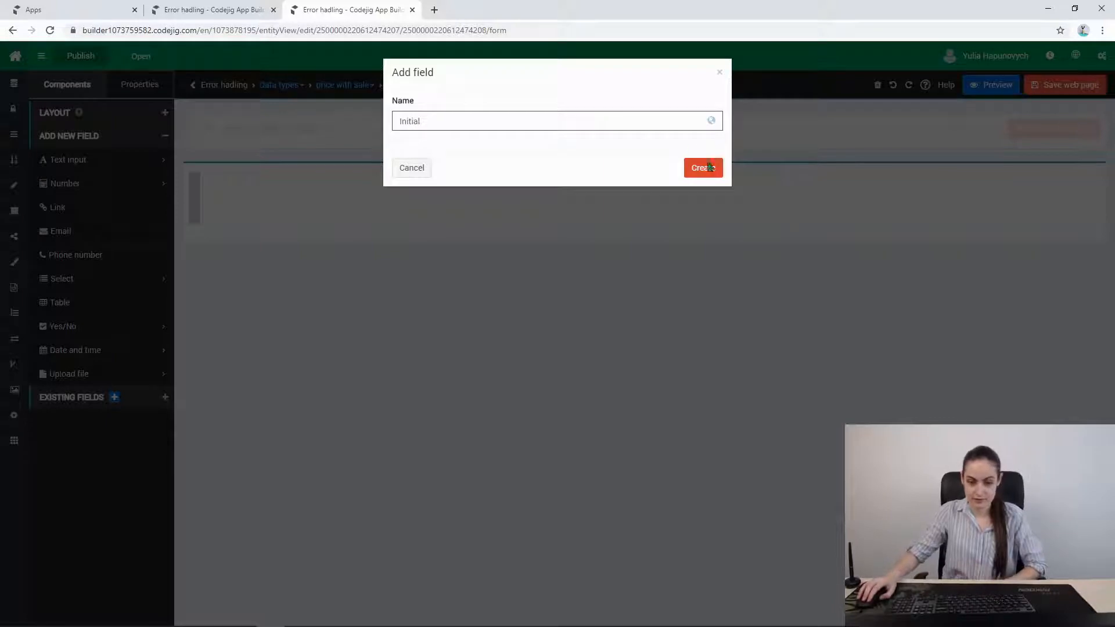
- Add three number fields to the price with sale form: Initial, Sale % and Final price
click(704, 174)
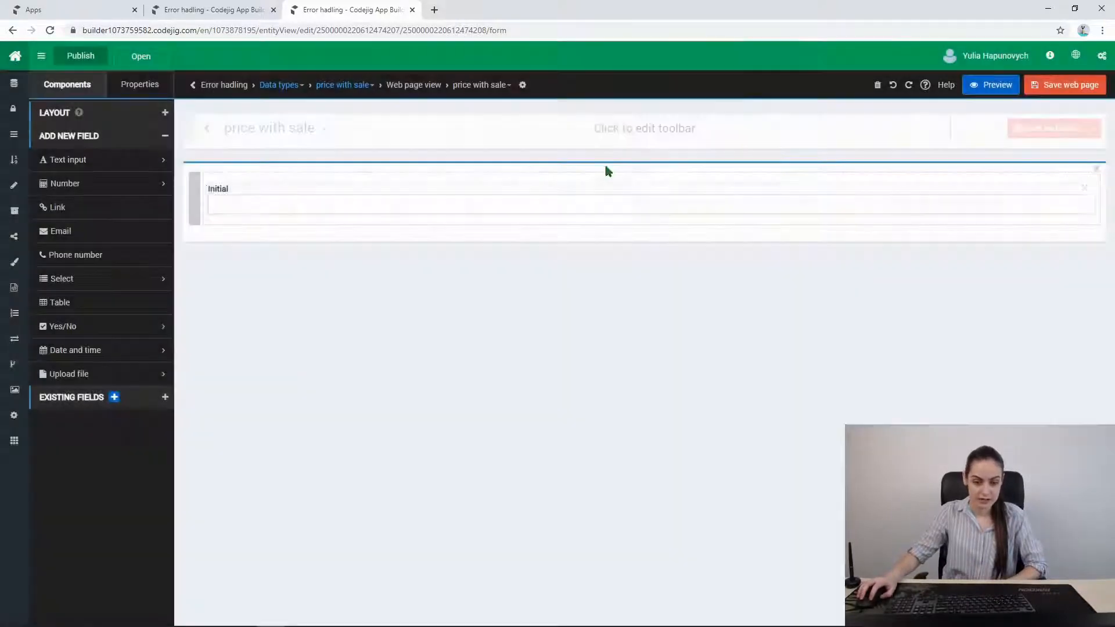
drag(65, 184, 253, 231)
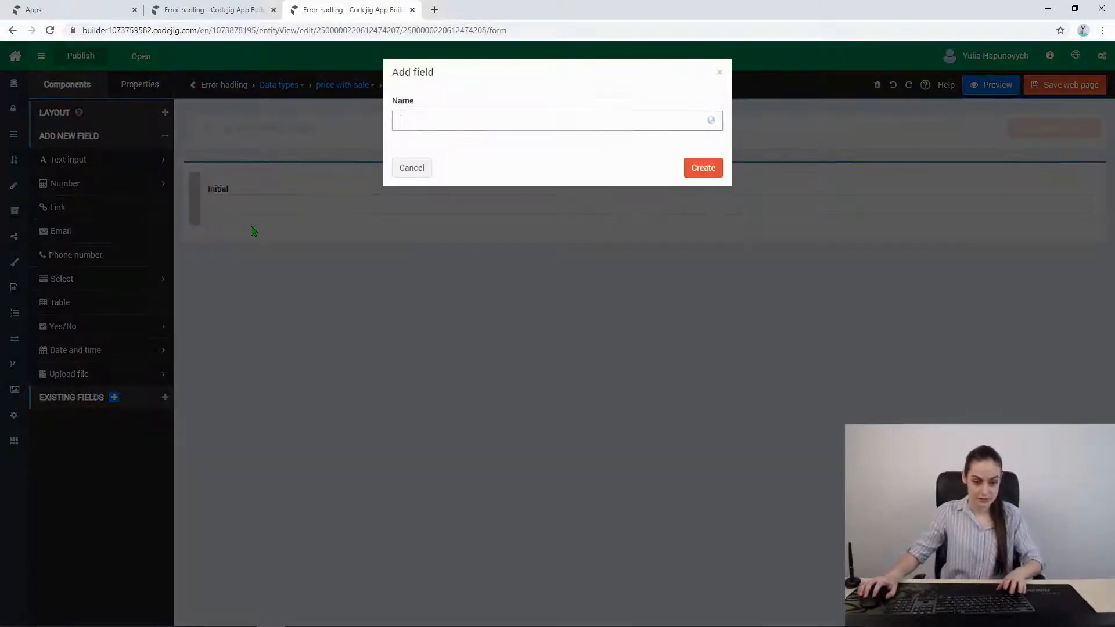
text(Sale %)
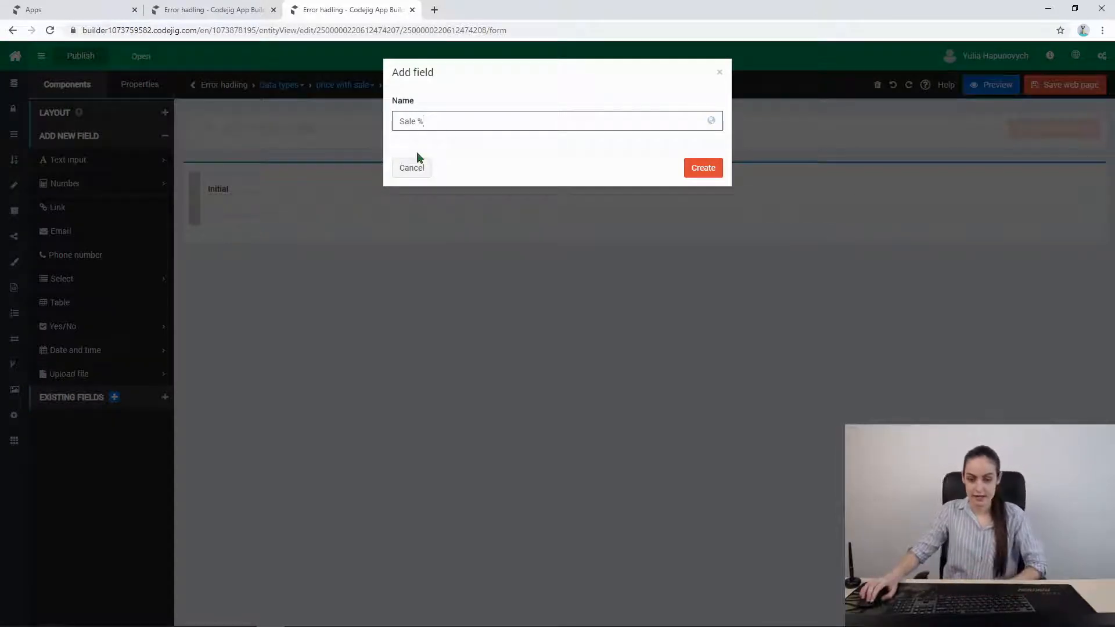
click(703, 168)
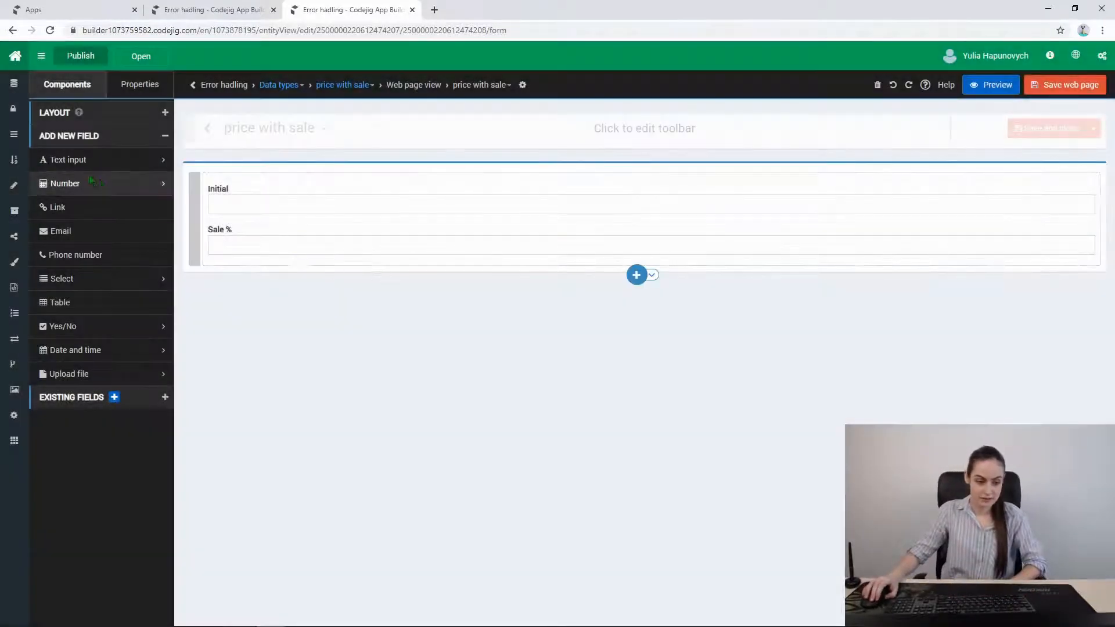
drag(91, 182, 285, 277)
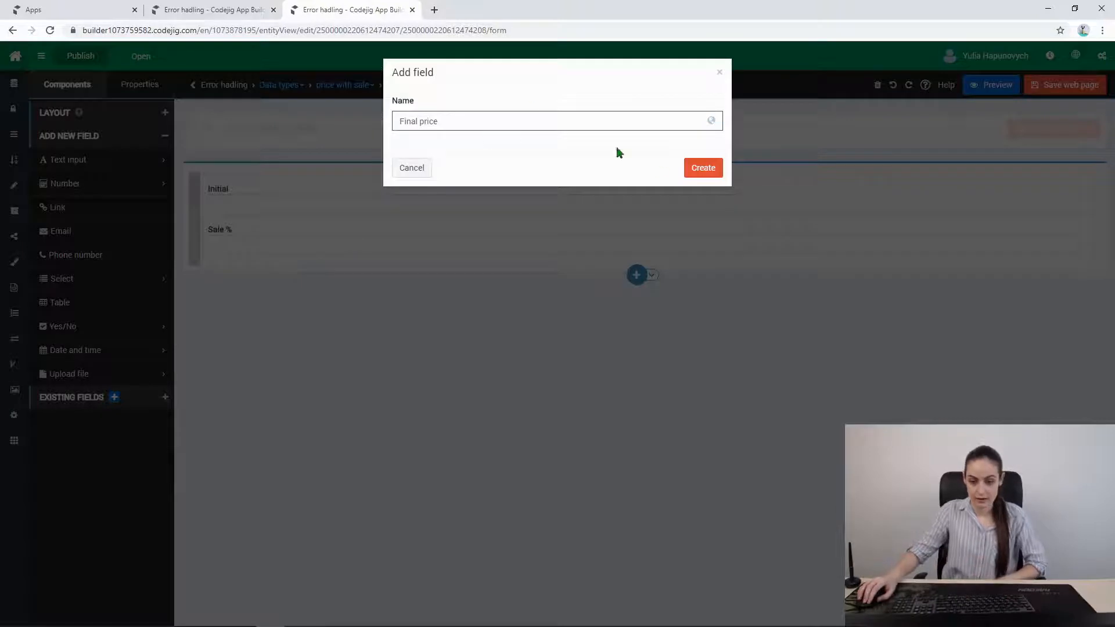
click(697, 168)
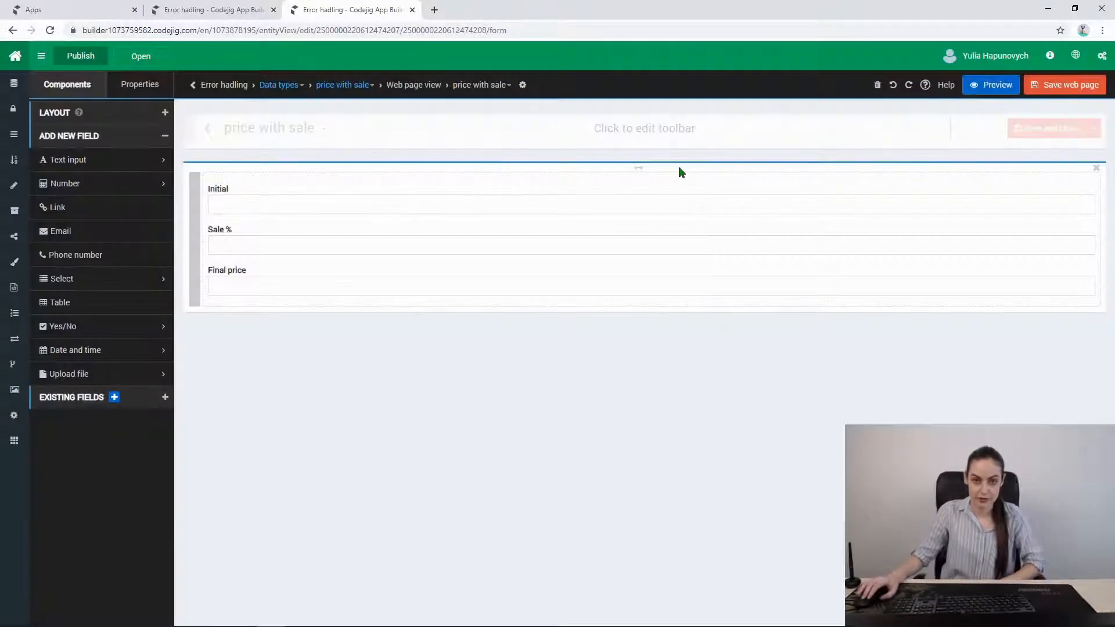
- Insert a button titled "calculate" between the Sale % and Final price fields
click(43, 112)
drag(65, 136, 248, 281)
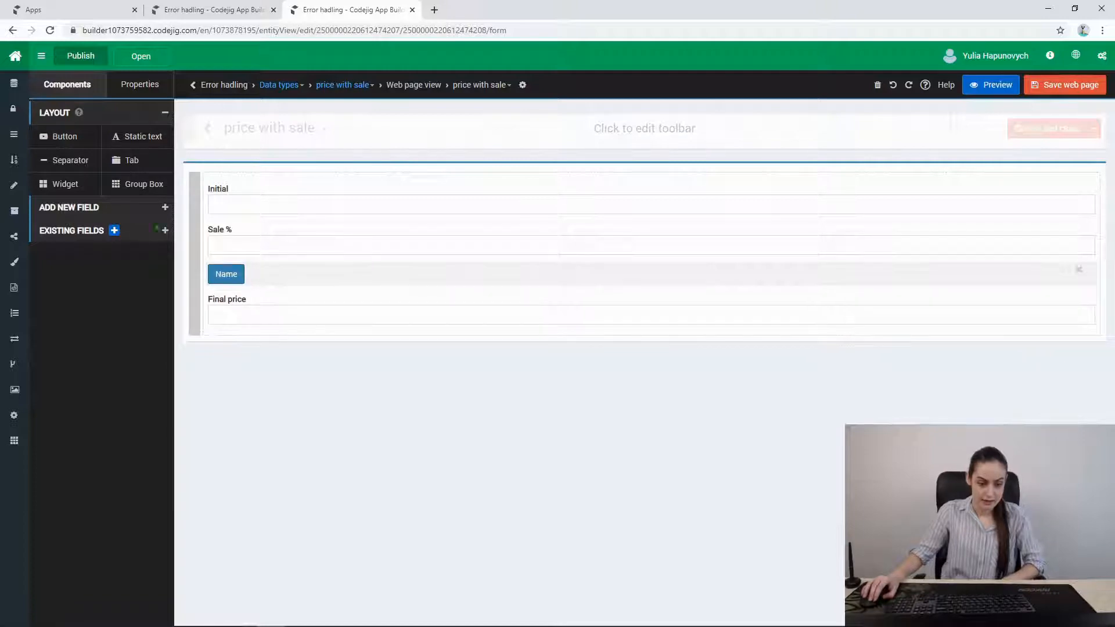
click(84, 190)
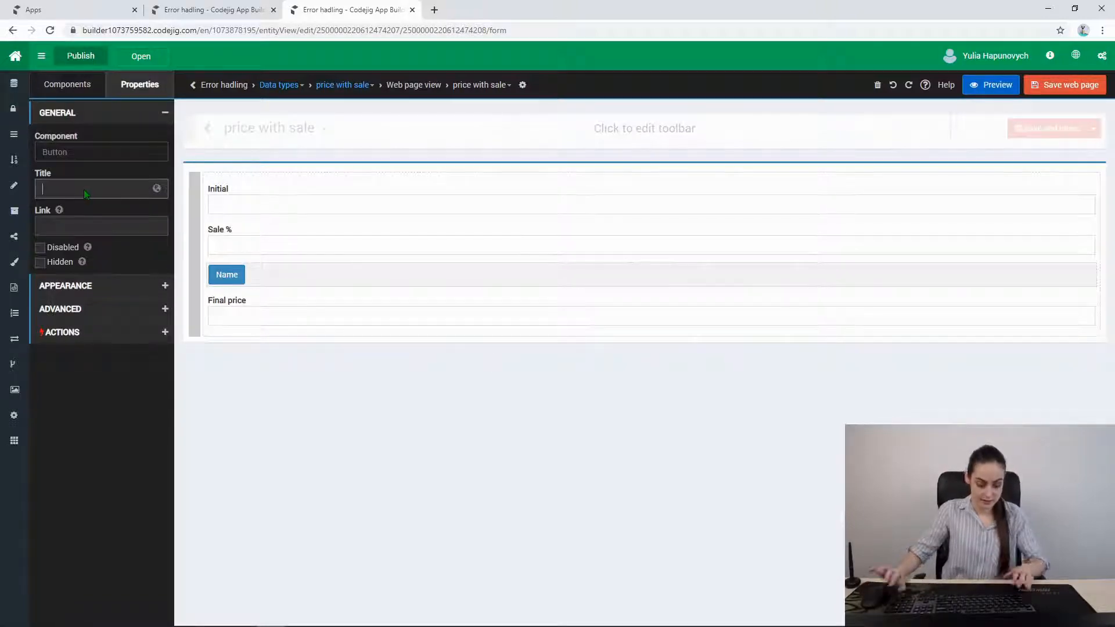
text(calculate)
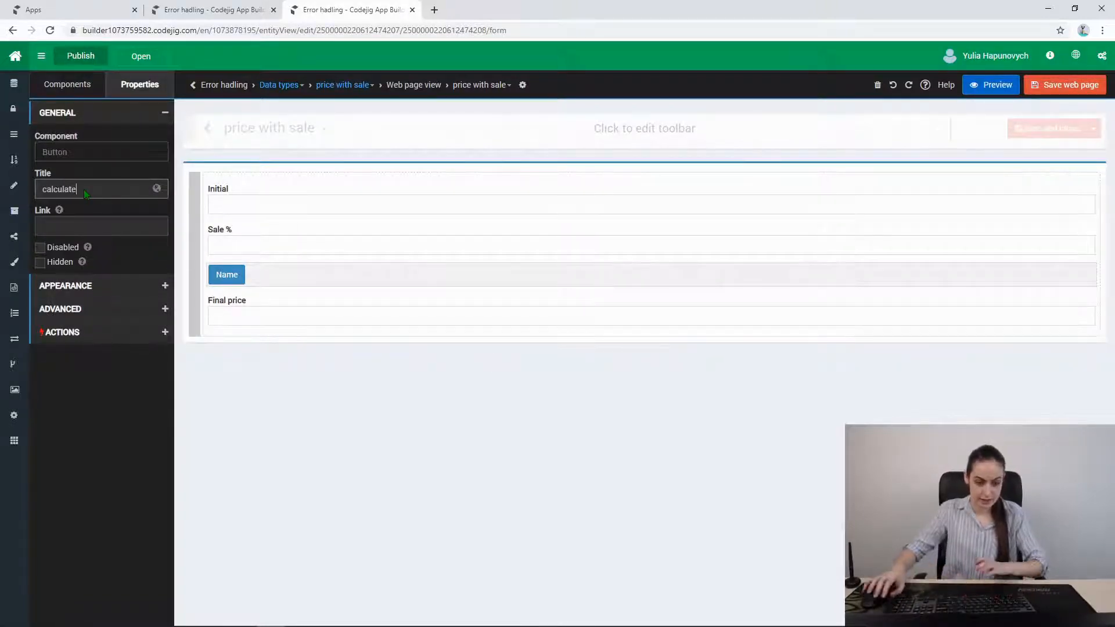
click(251, 399)
- Create a server action named "calculate with sale" for the calculate button, then save the page and open the action's block
click(90, 333)
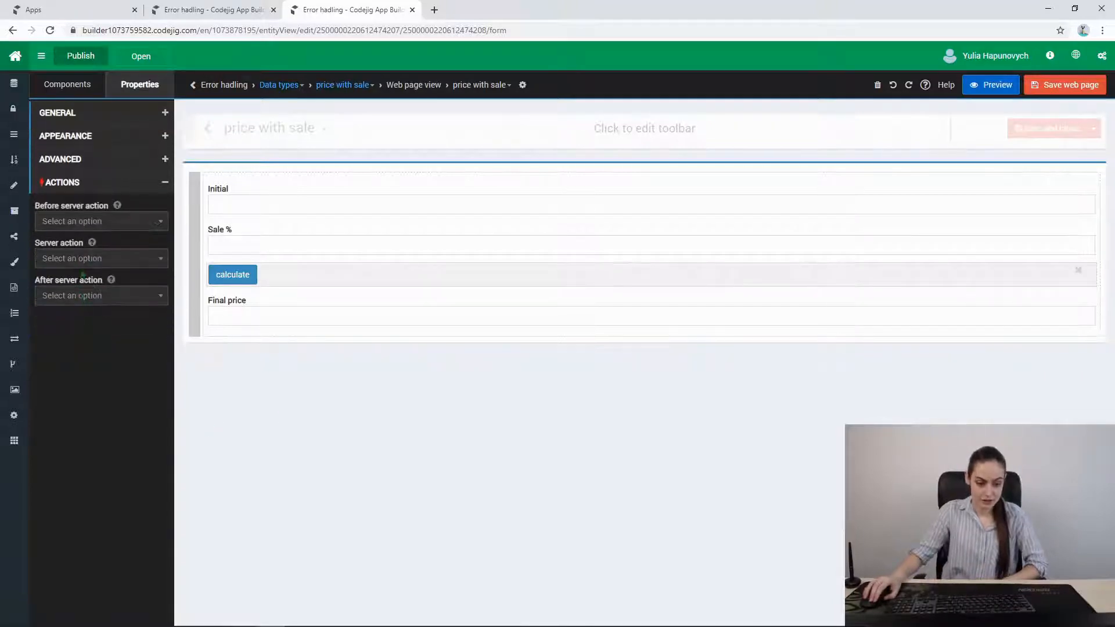
click(82, 260)
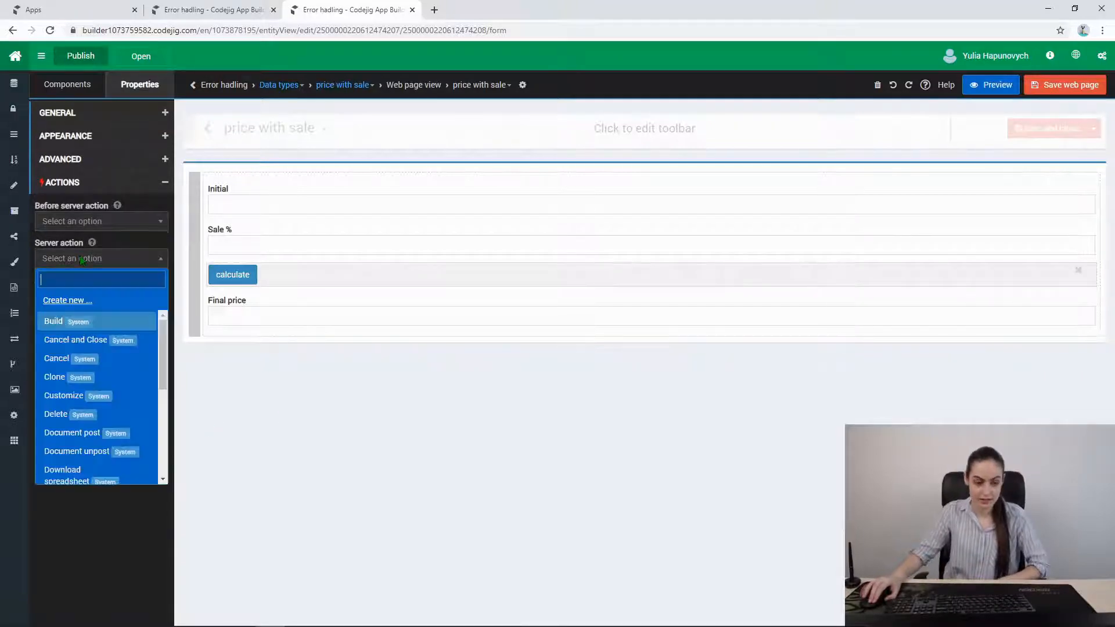
click(72, 302)
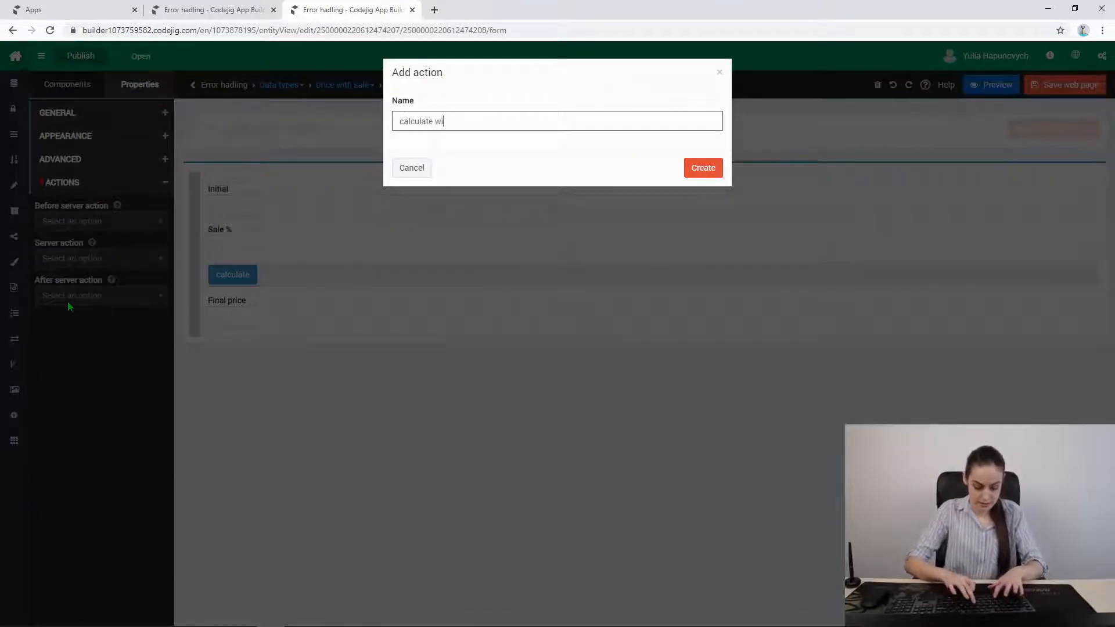
click(716, 168)
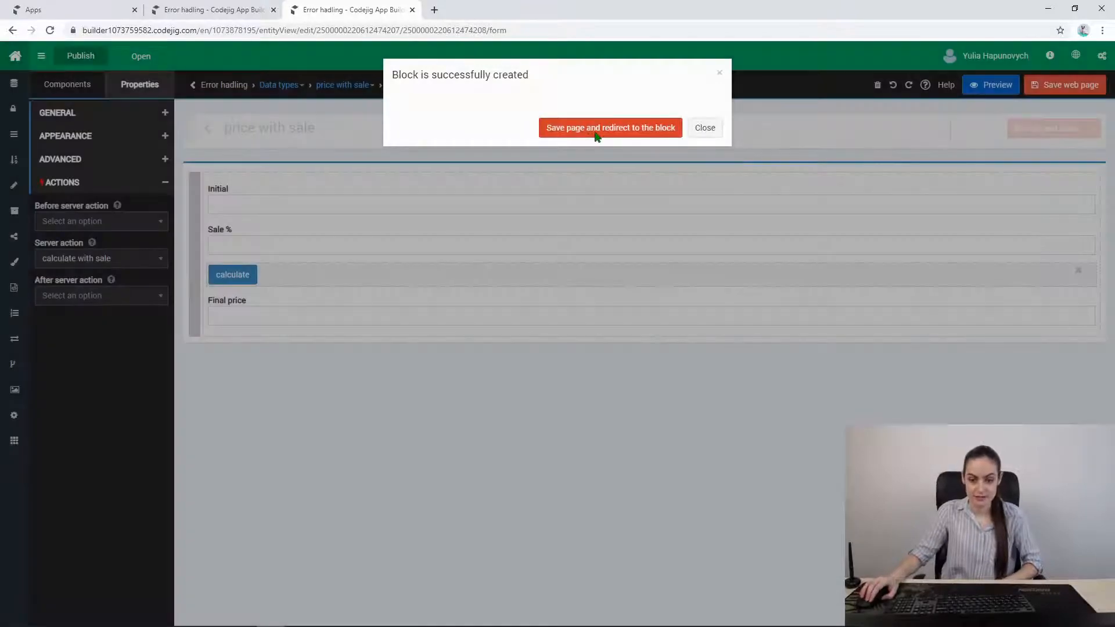
click(597, 136)
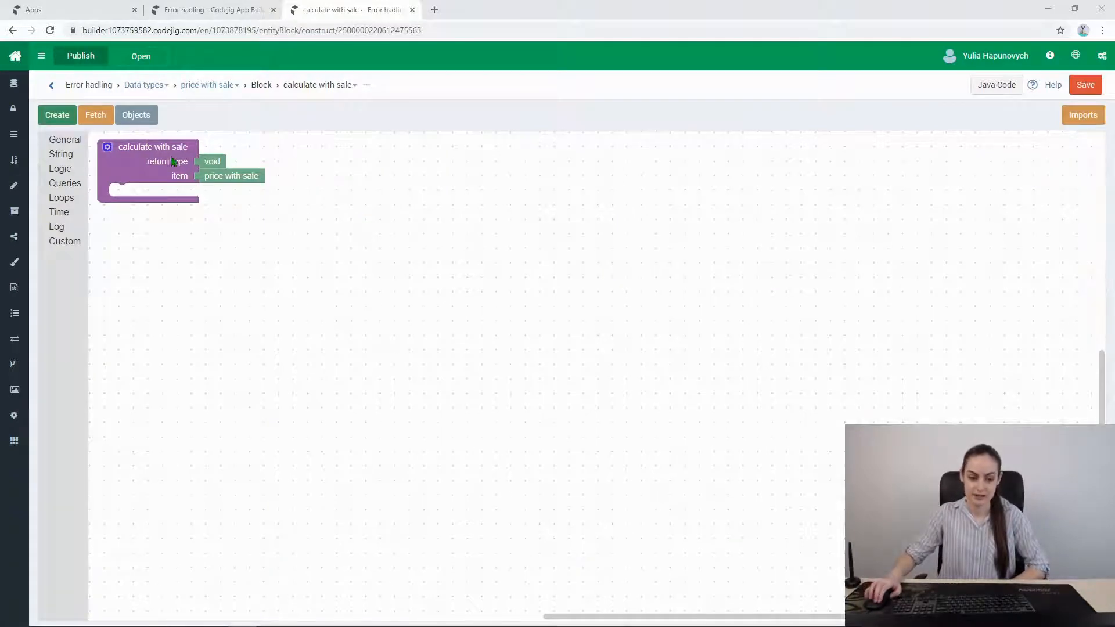
- Add a setter for the item's Final price inside the calculate with sale function
click(136, 114)
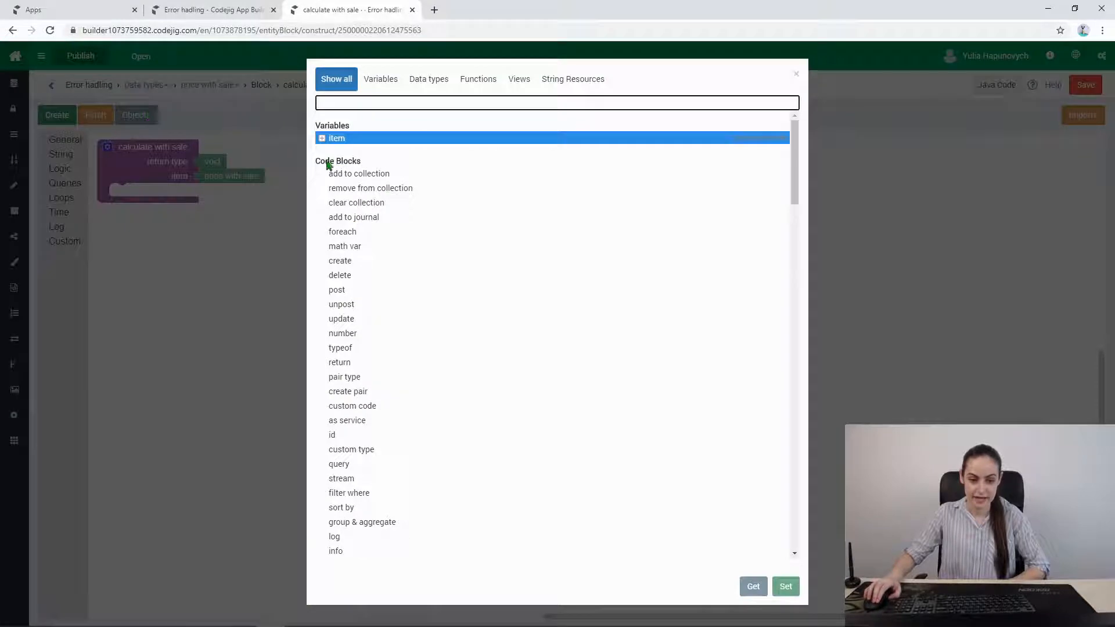
click(322, 139)
click(347, 153)
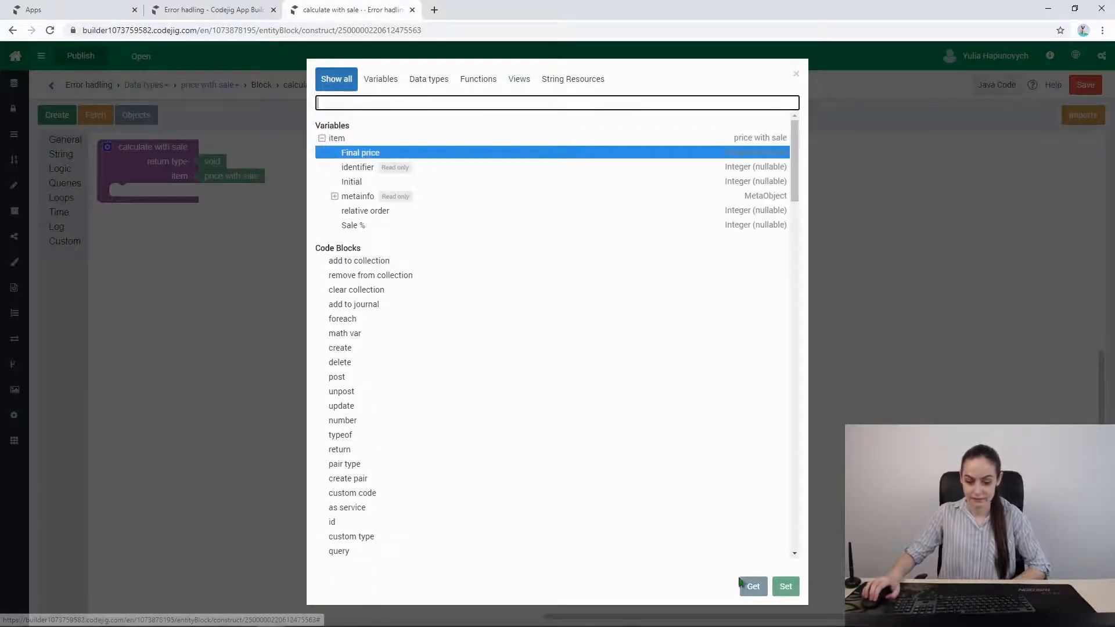
click(785, 586)
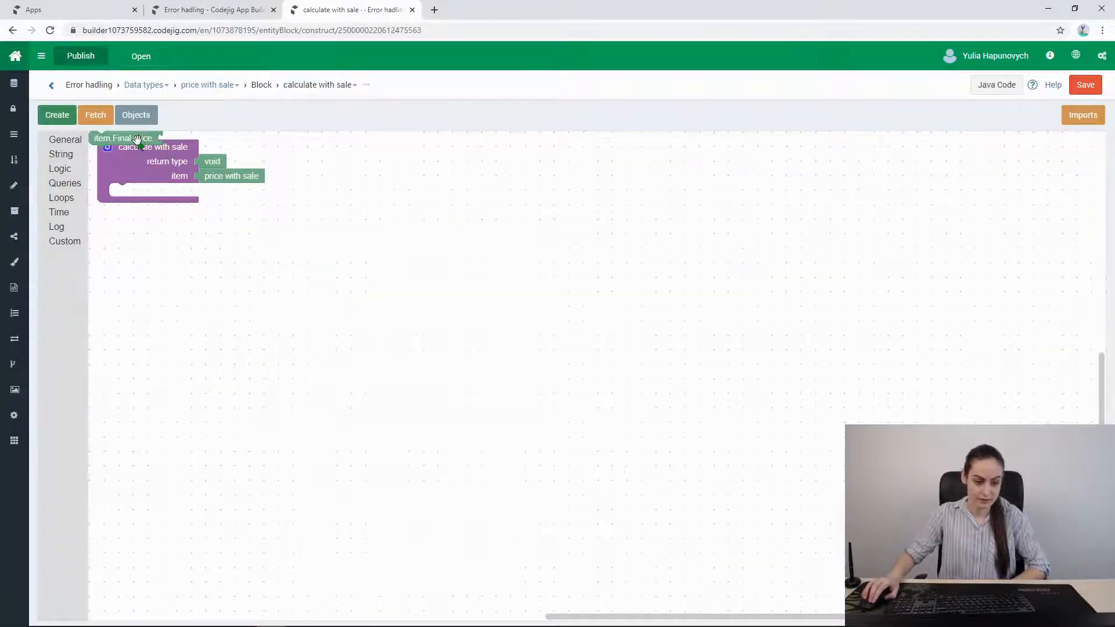
click(174, 188)
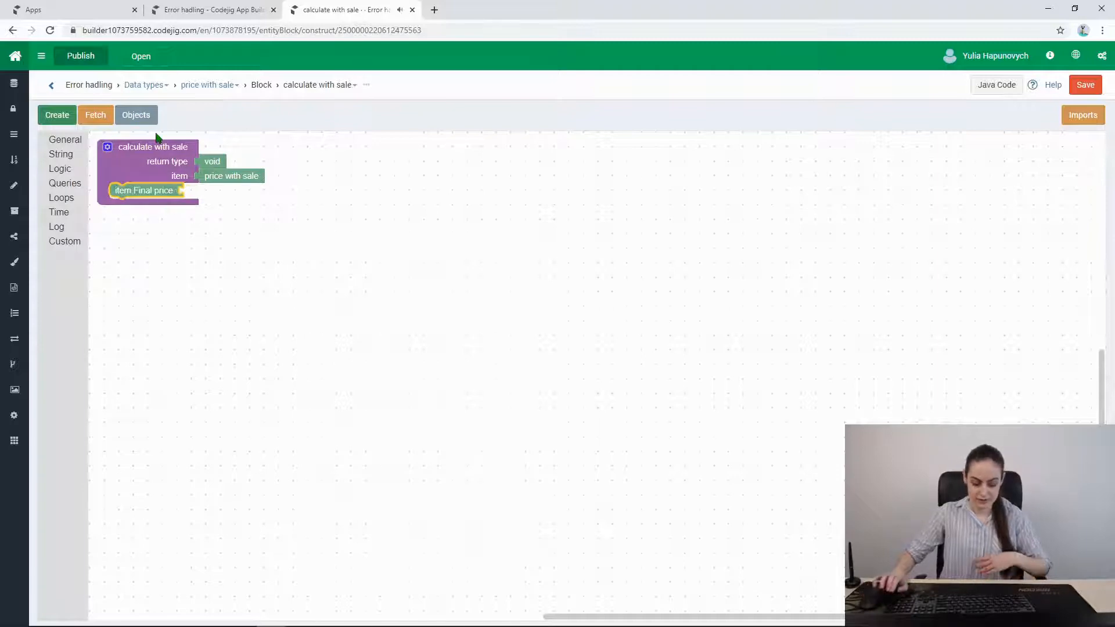
- Find the minus operator block and attach it as the value of item.Final price
text(min)
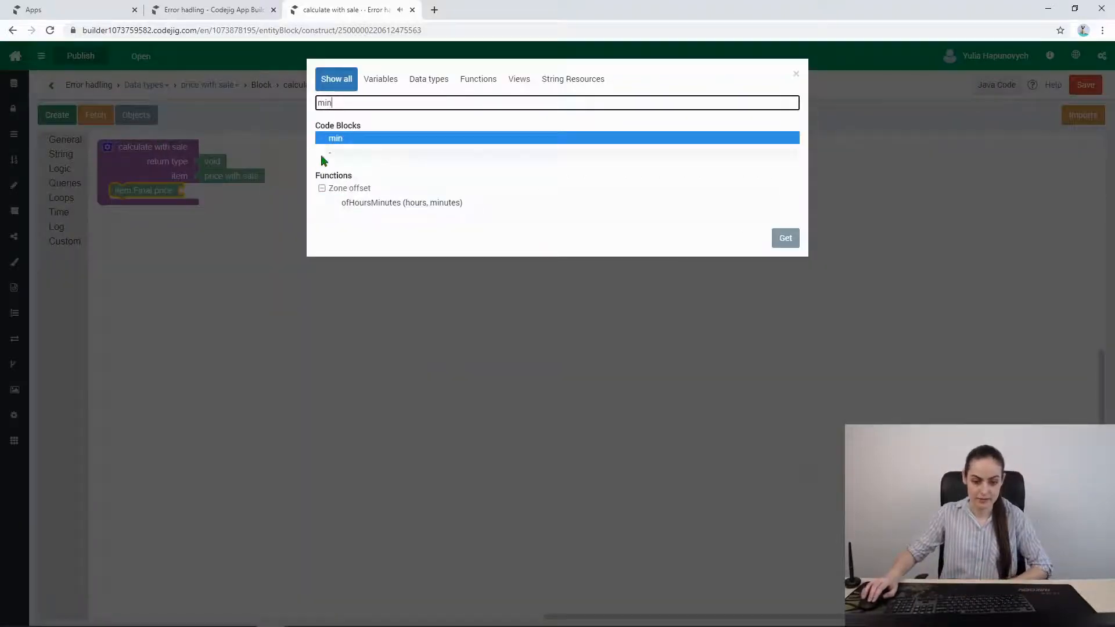
click(786, 238)
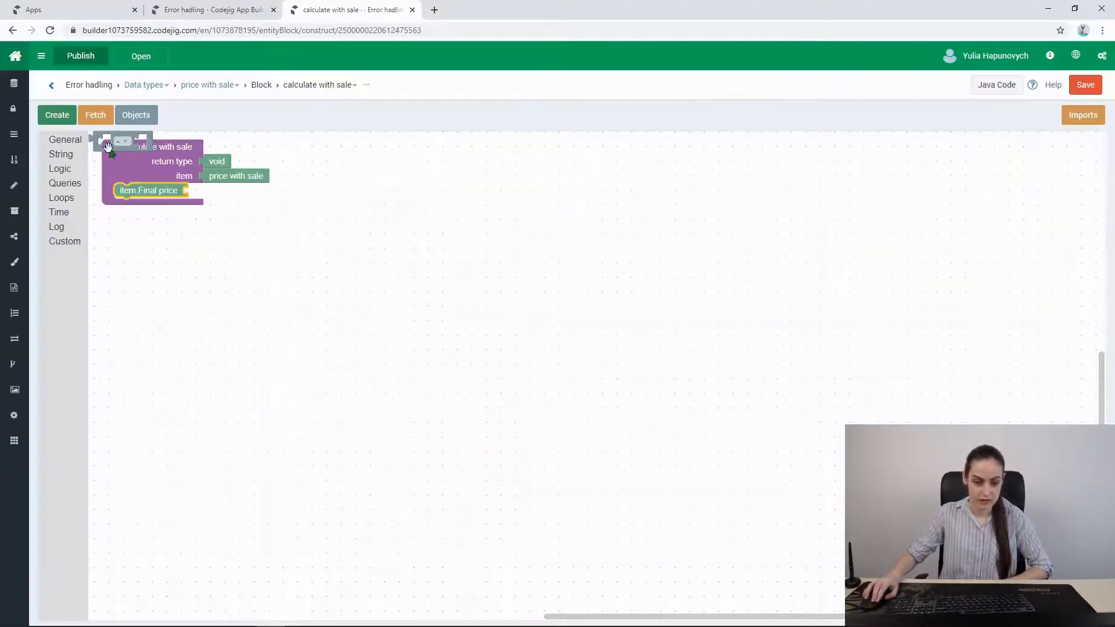
drag(100, 147, 199, 199)
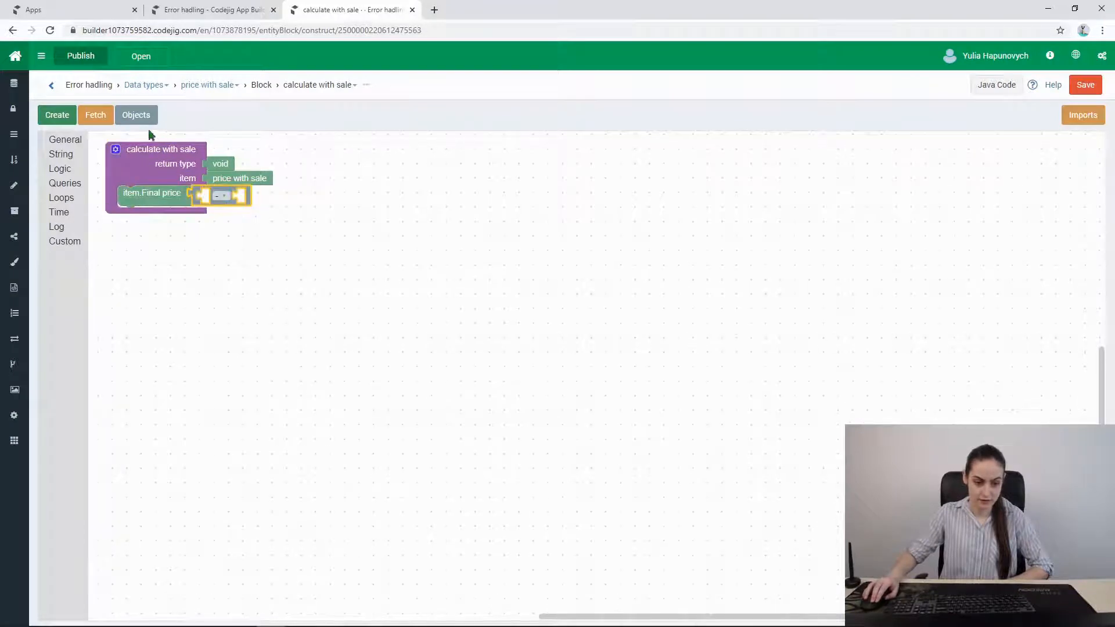
- Get the item's Initial variable and place it as the first operand of the subtraction
click(142, 120)
click(322, 138)
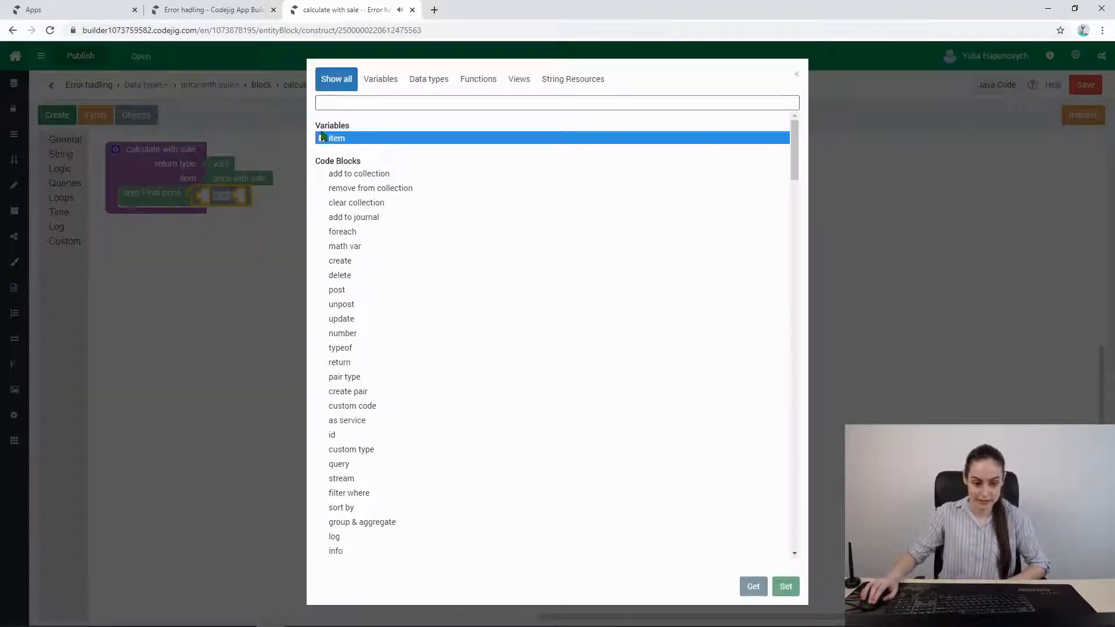
click(322, 138)
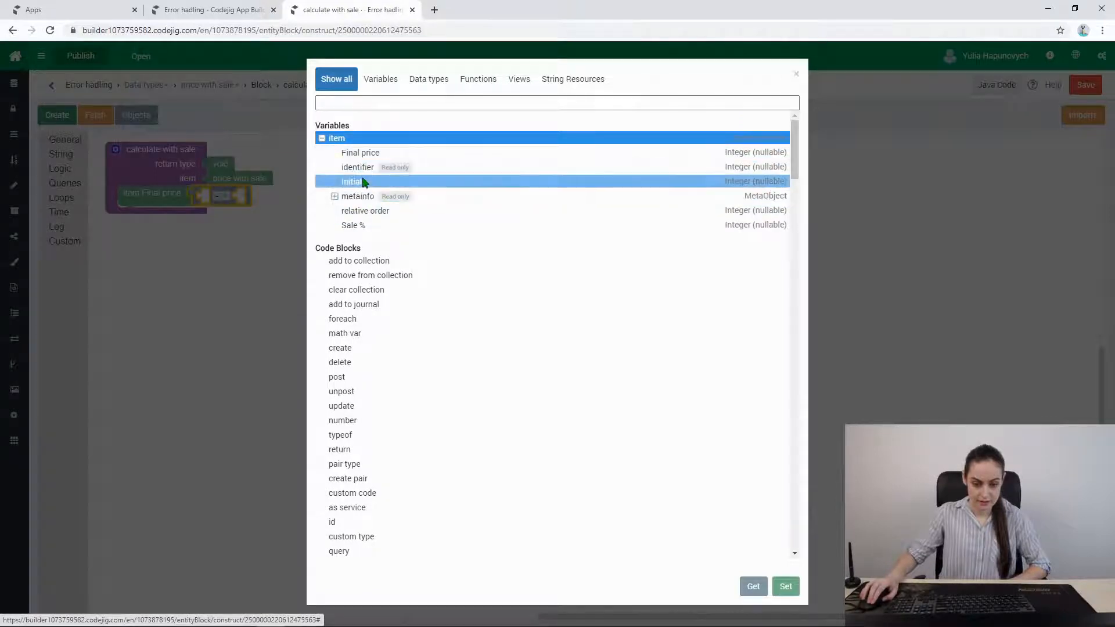
click(354, 182)
click(754, 587)
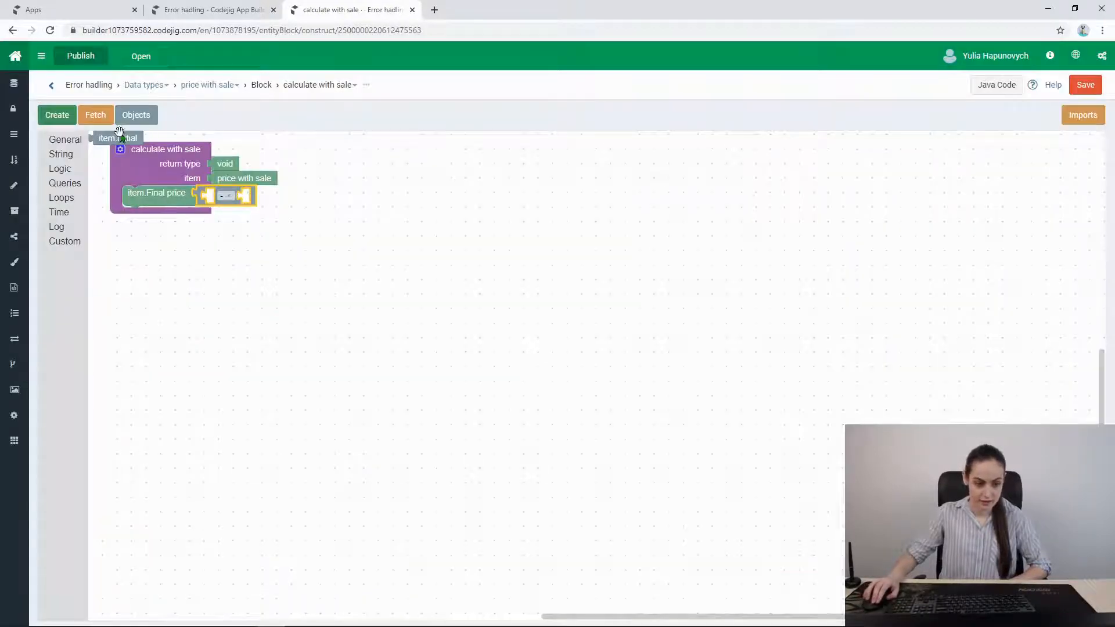
click(284, 198)
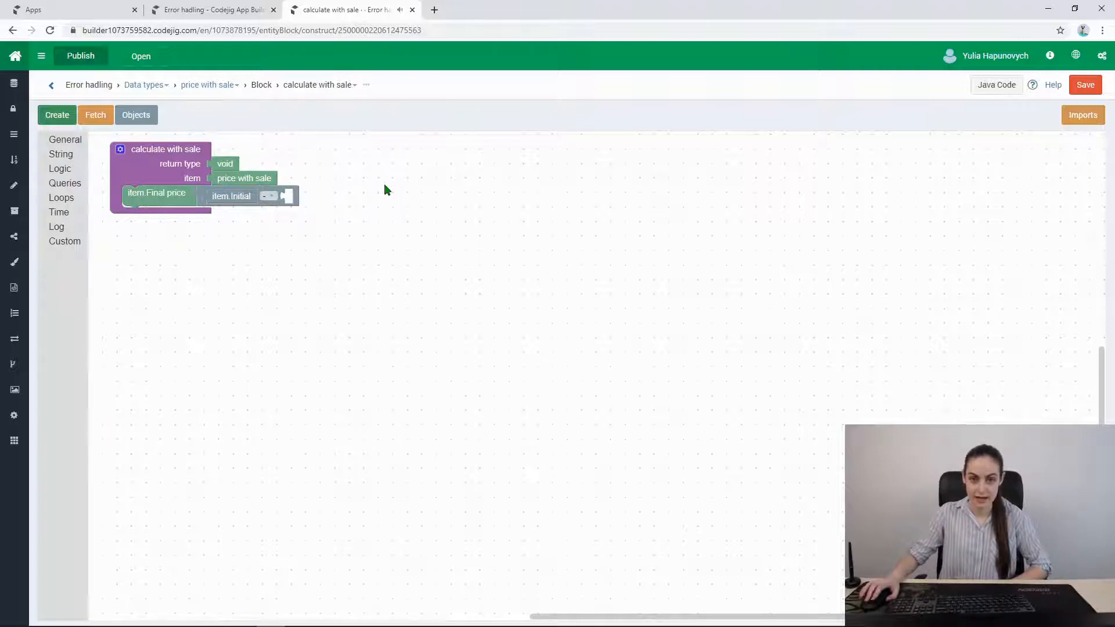
- Try to save the calculate with sale block with its second operand empty, and inspect its Java code
click(1085, 85)
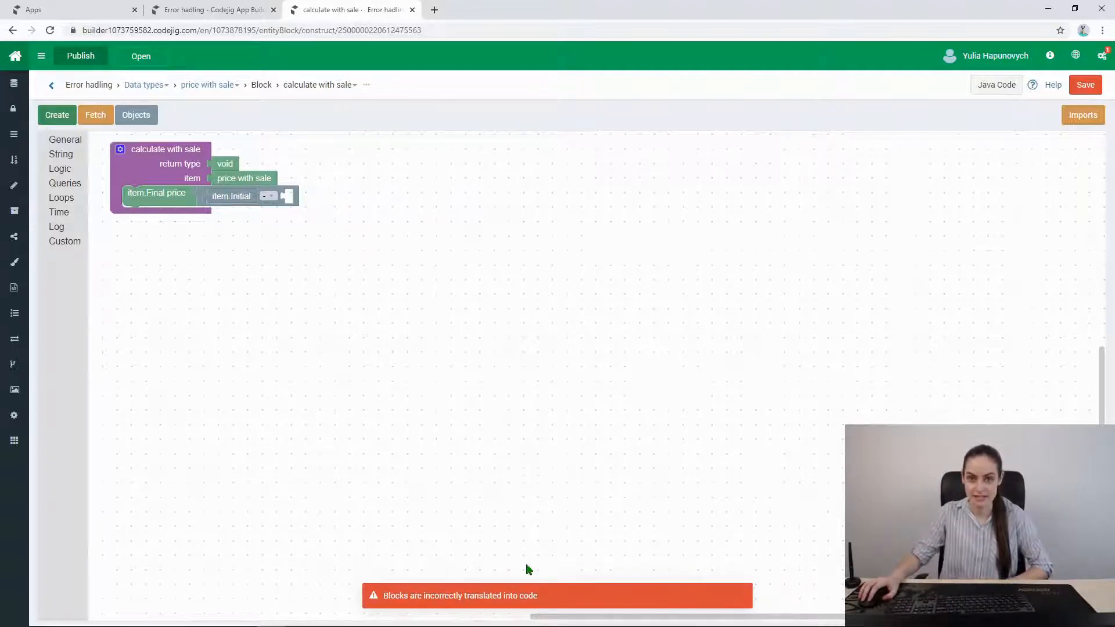
click(996, 85)
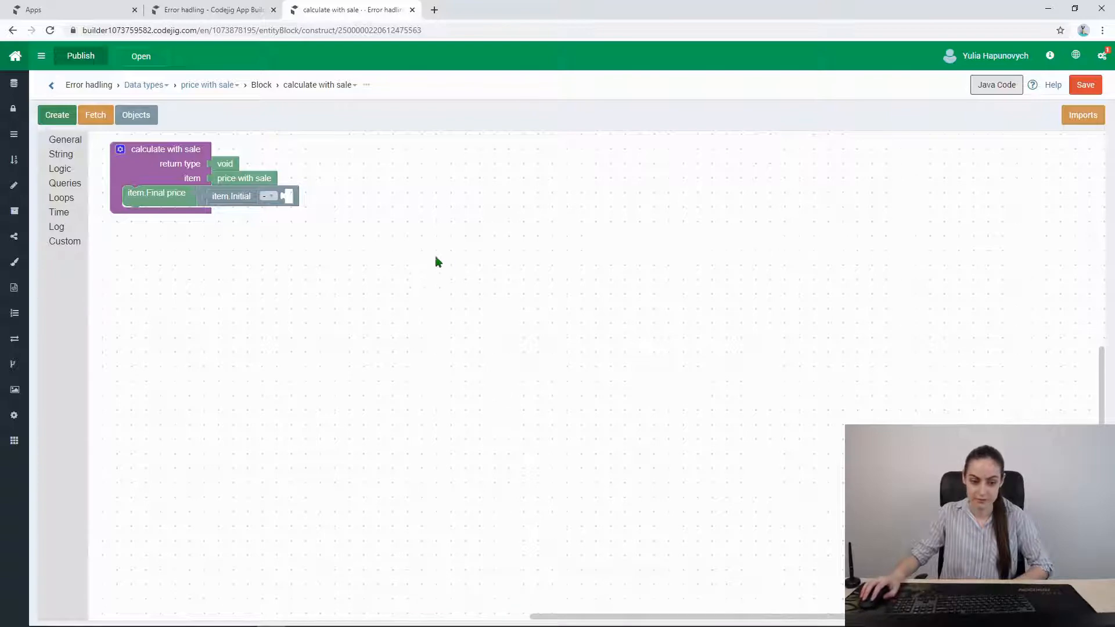
click(165, 197)
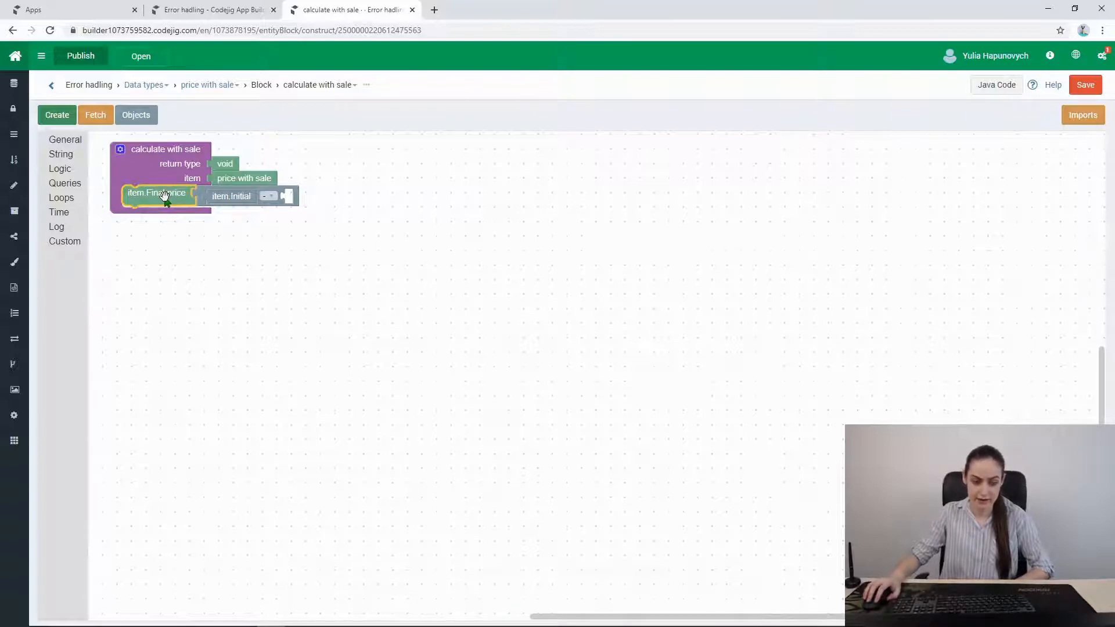
click(281, 250)
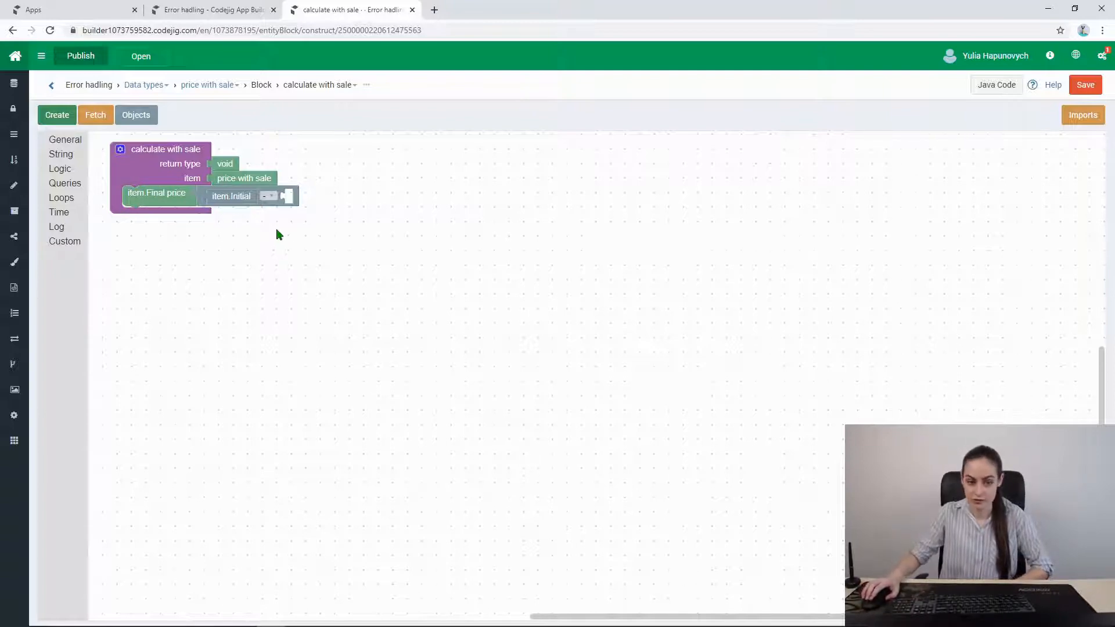
- Open the calculate with mark up block used as the server action of the price with mark up page's calculate button
click(226, 9)
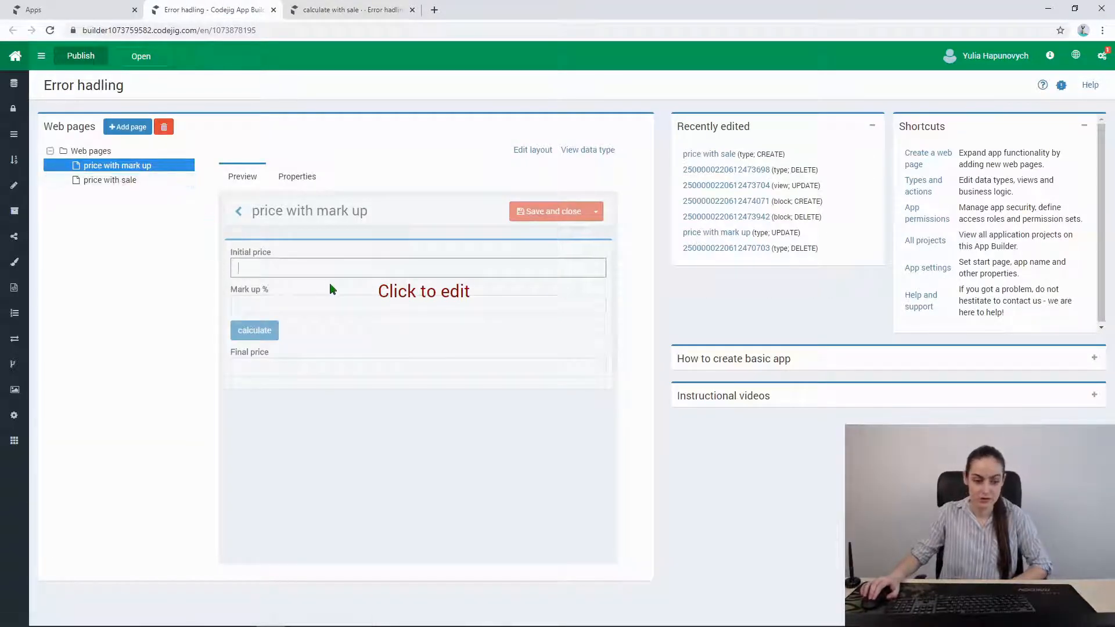
click(353, 298)
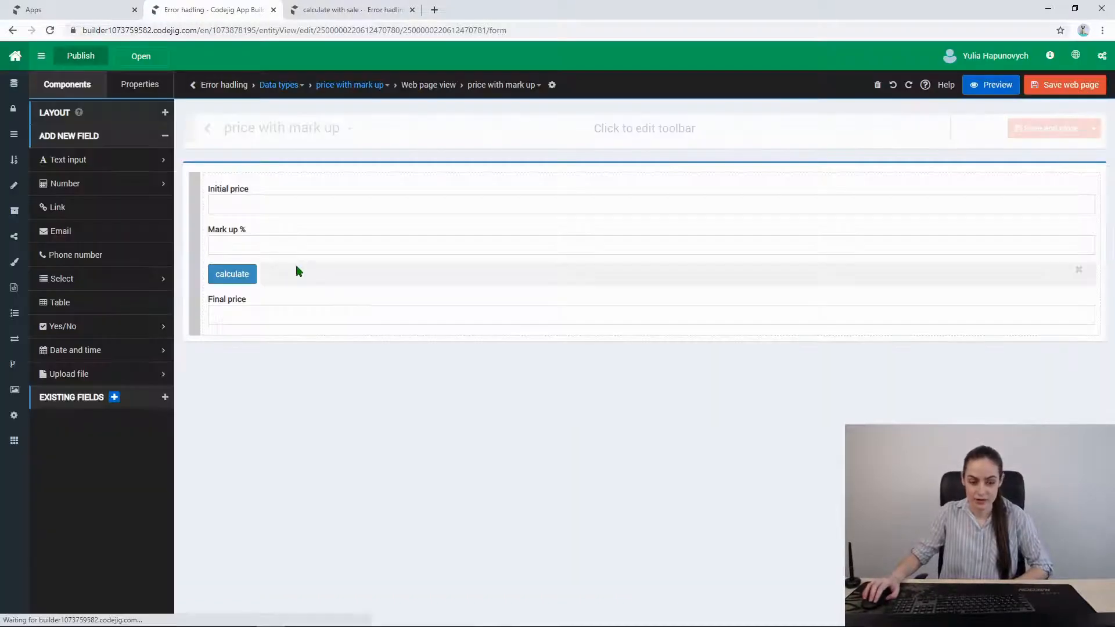
click(247, 275)
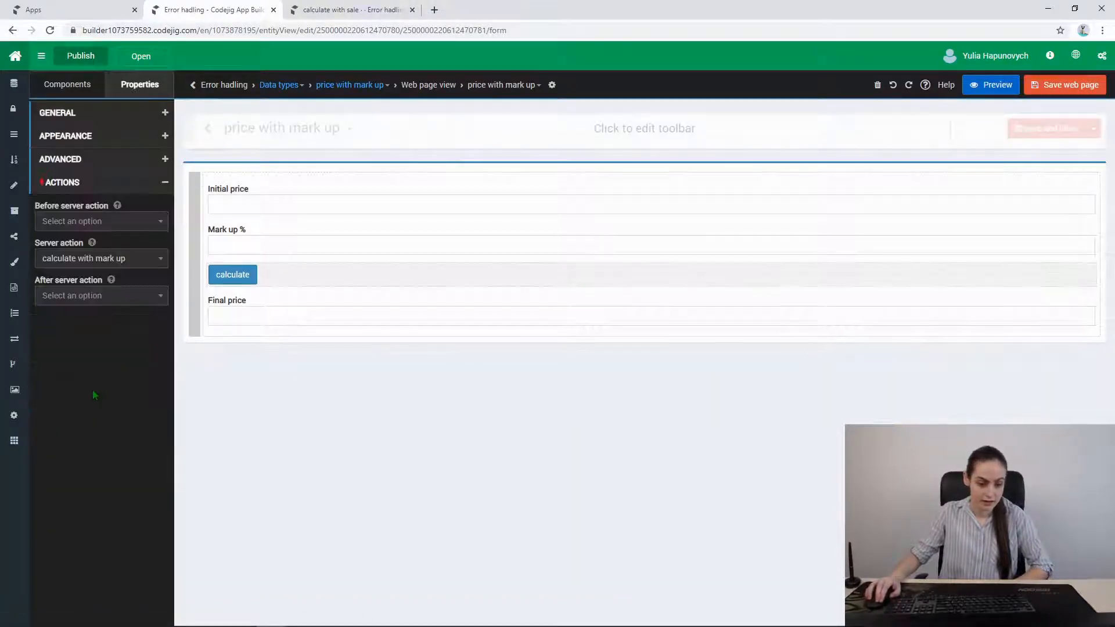
click(140, 259)
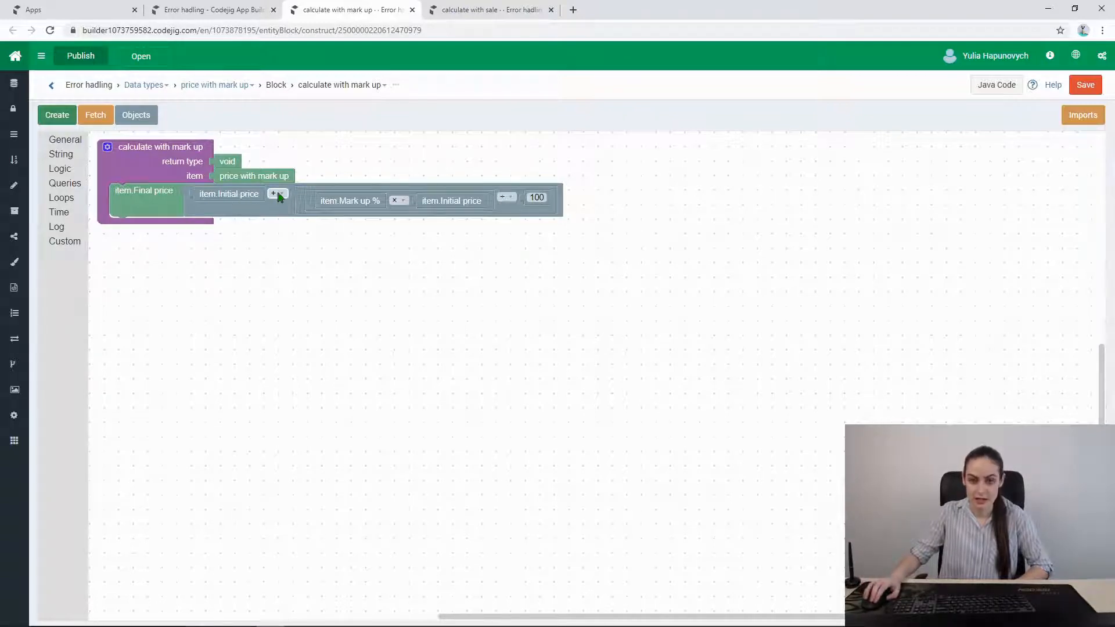
- Copy the item.Final price statement from the calculate with mark up block and substitute it for the incomplete statement in calculate with sale
click(129, 196)
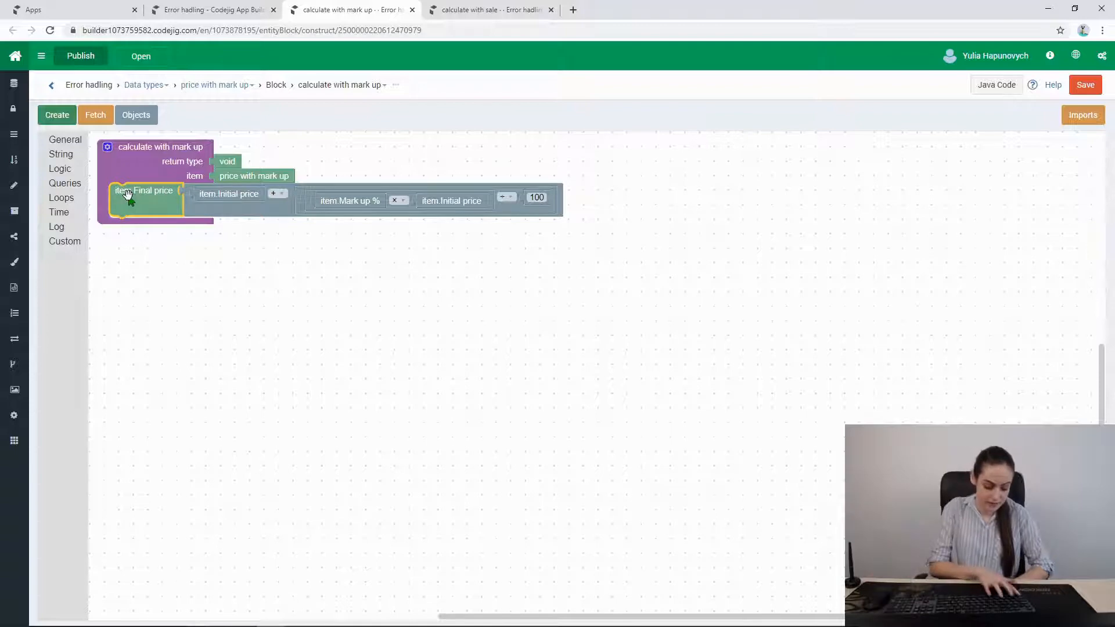
key(ctrl+c)
click(516, 11)
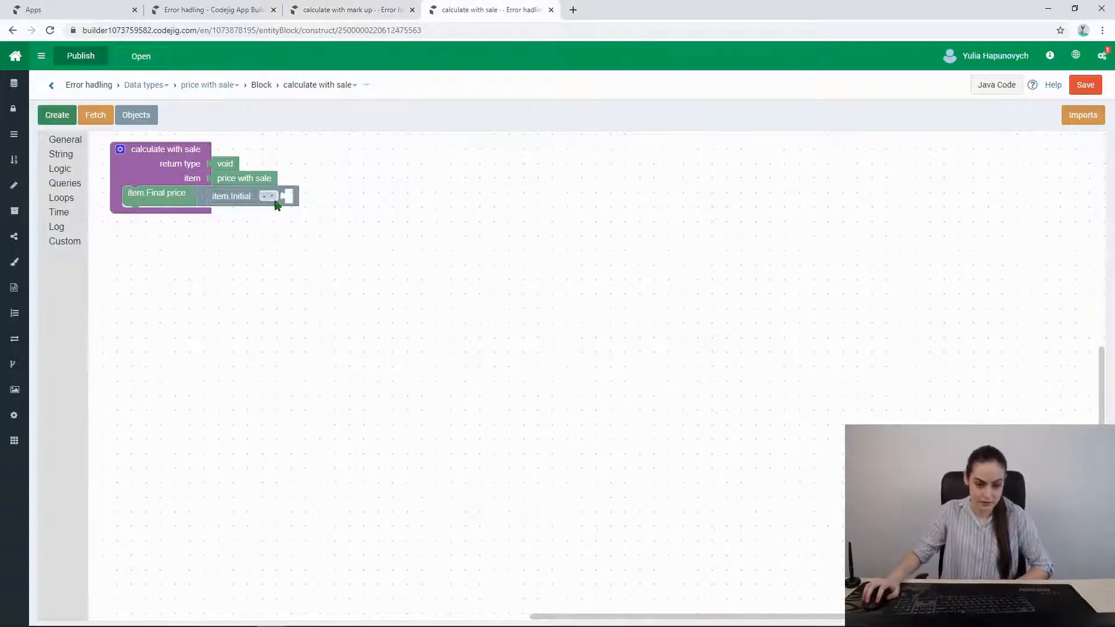
key(ctrl+v)
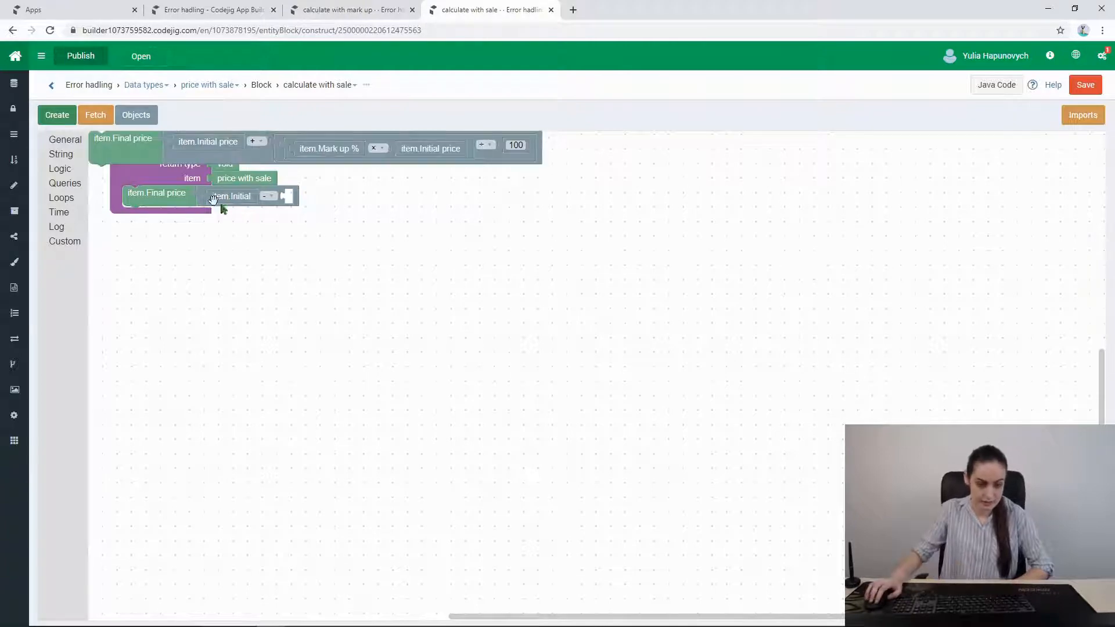
drag(180, 200, 204, 310)
drag(134, 146, 165, 203)
- Change the copied formula's plus operator to minus and replace item.Mark up % with the item's Sale % variable
click(292, 197)
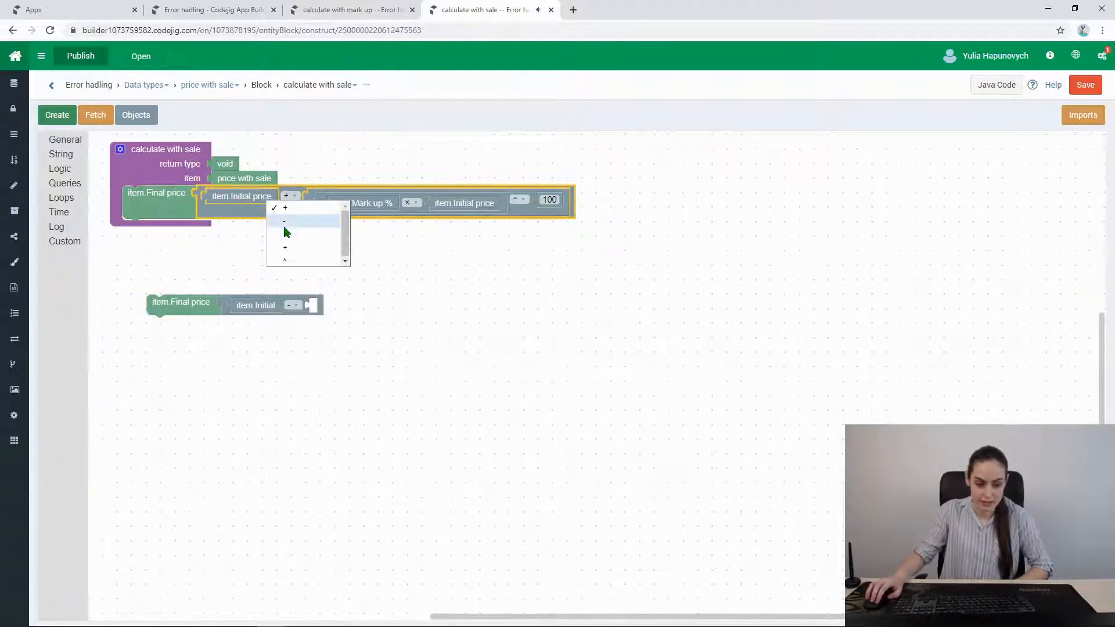
click(284, 222)
click(368, 204)
key(Delete)
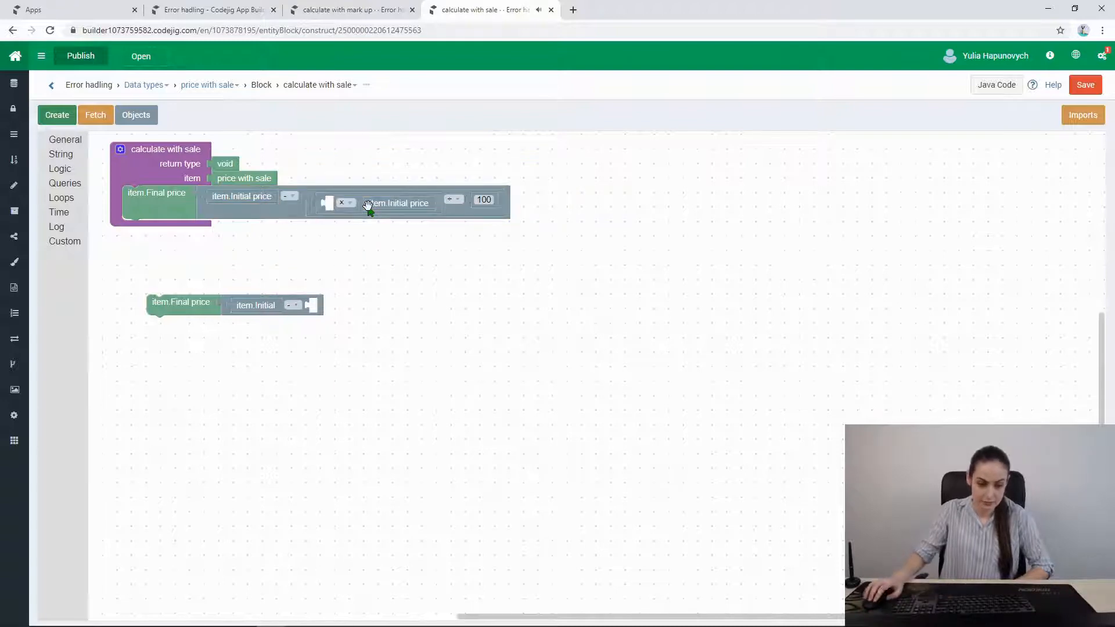
click(137, 117)
click(393, 225)
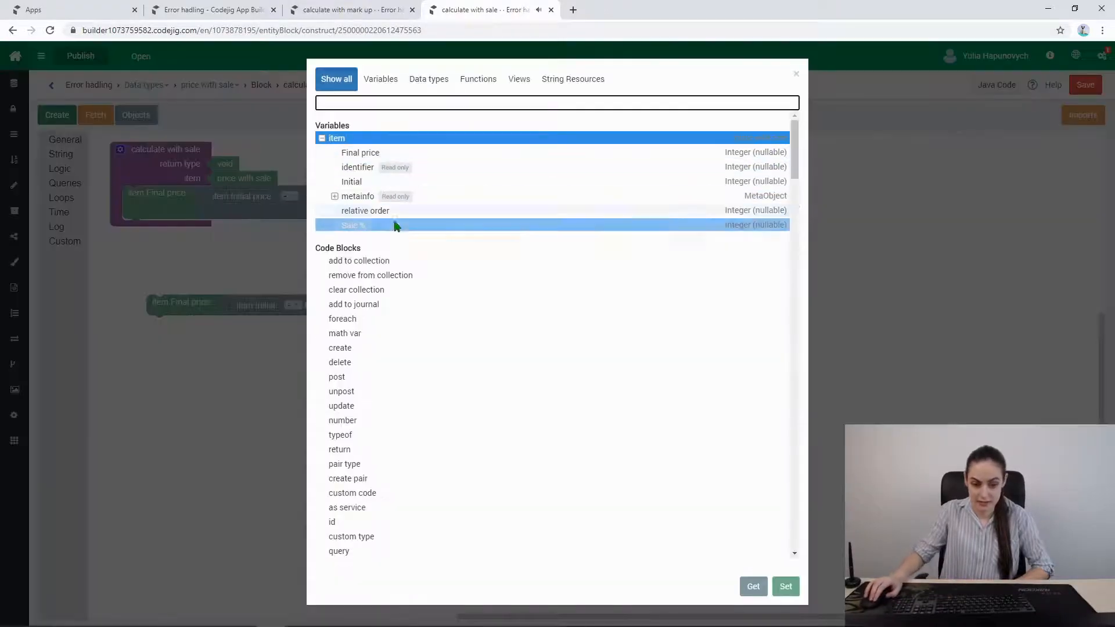
click(750, 599)
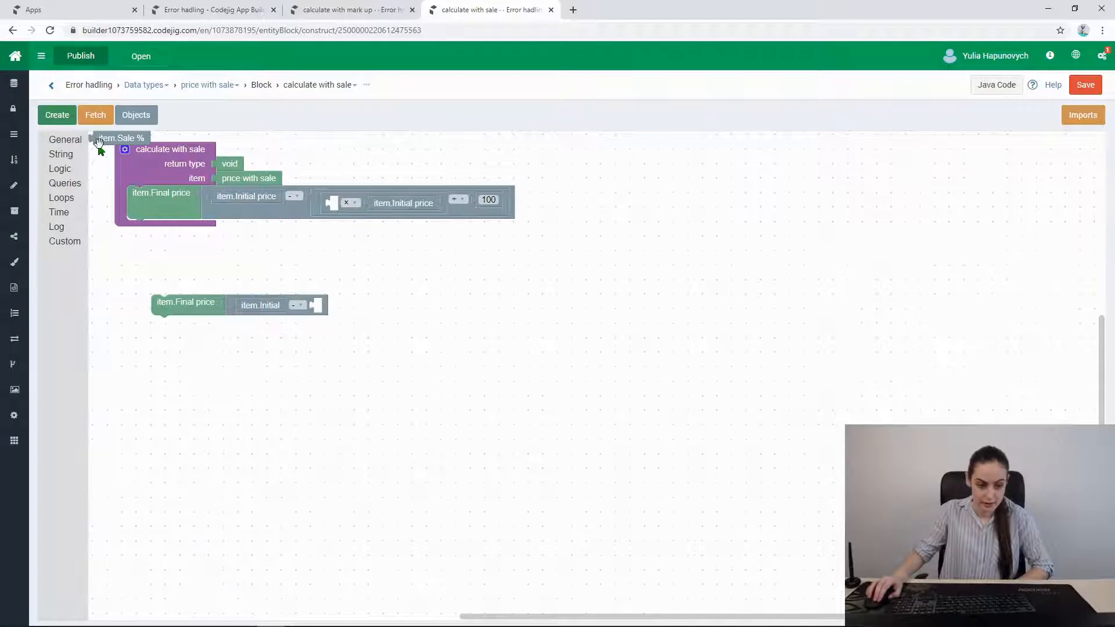
drag(101, 146, 349, 213)
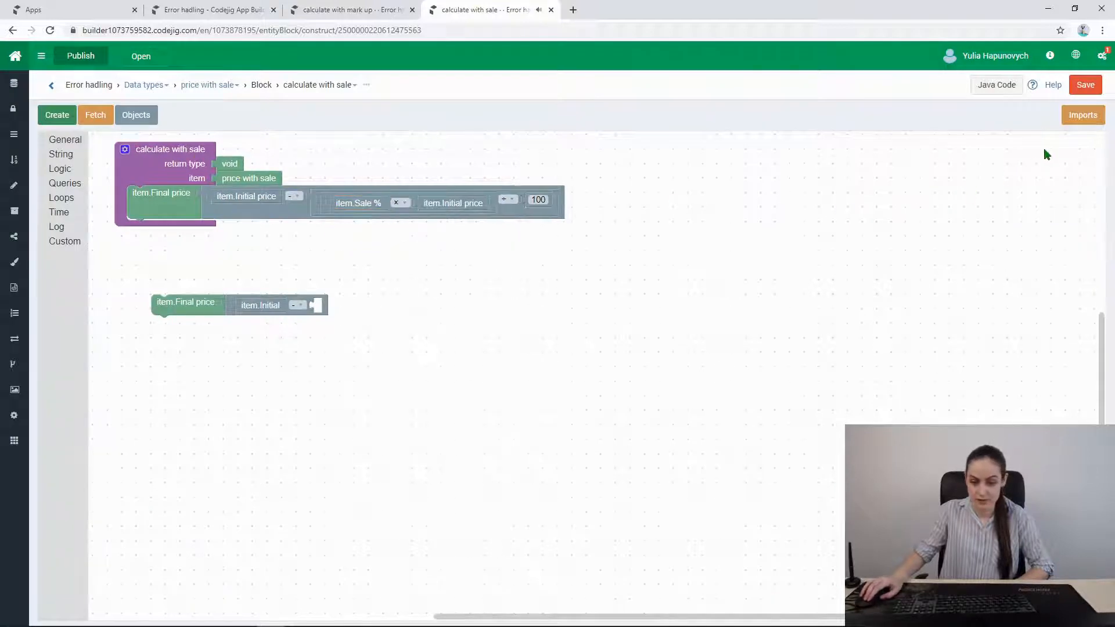
- Try to save the calculate with sale block with the copied formula and inspect its Java code
click(1084, 85)
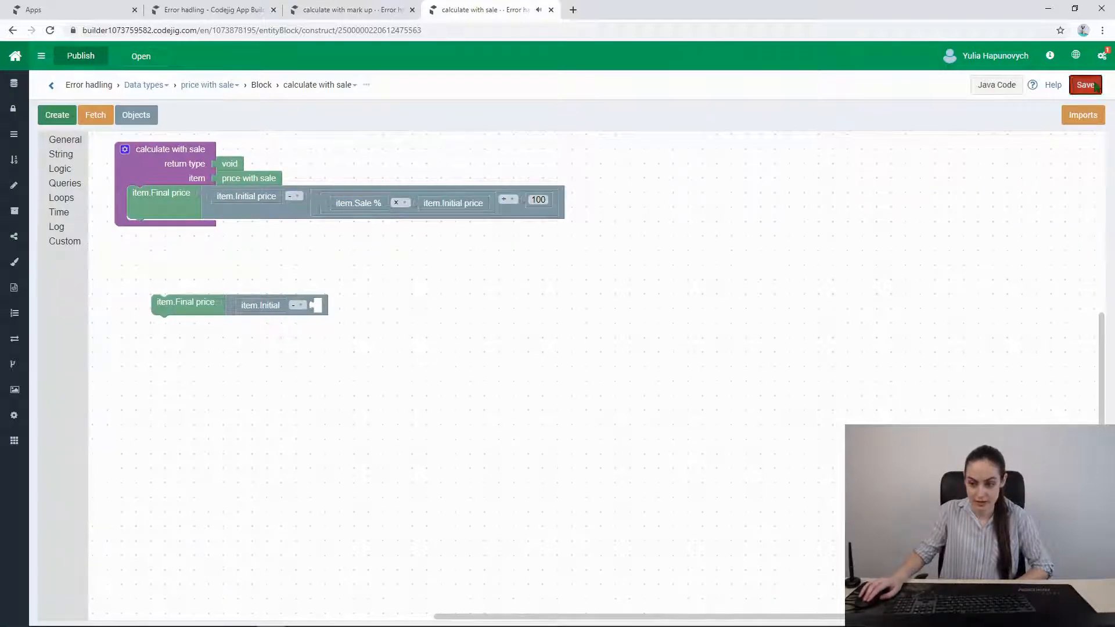
mouse_move(93, 61)
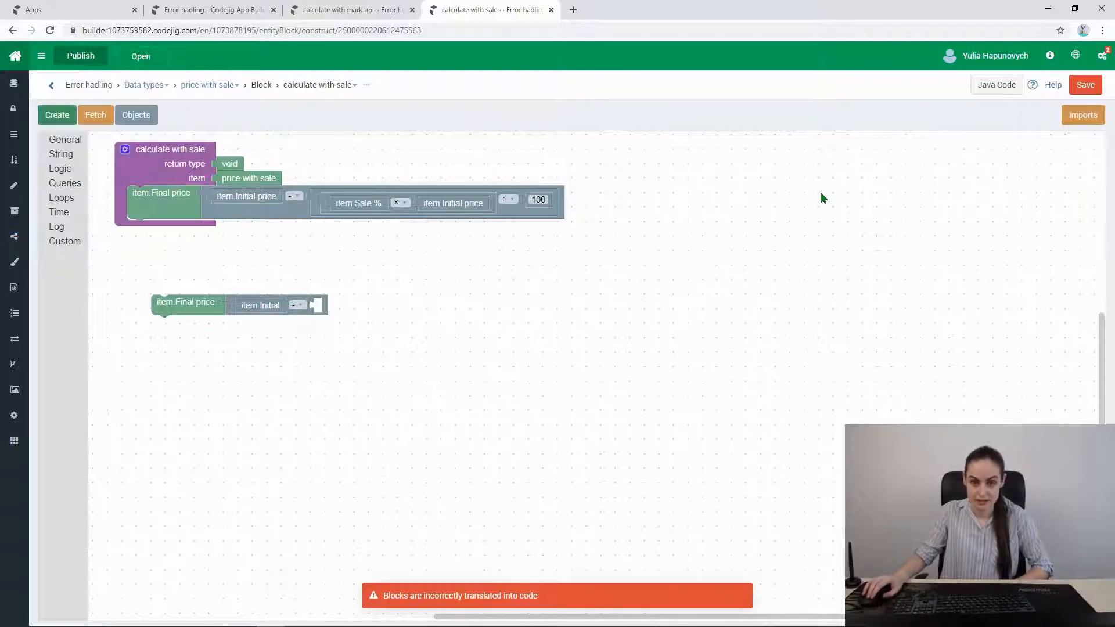
click(999, 91)
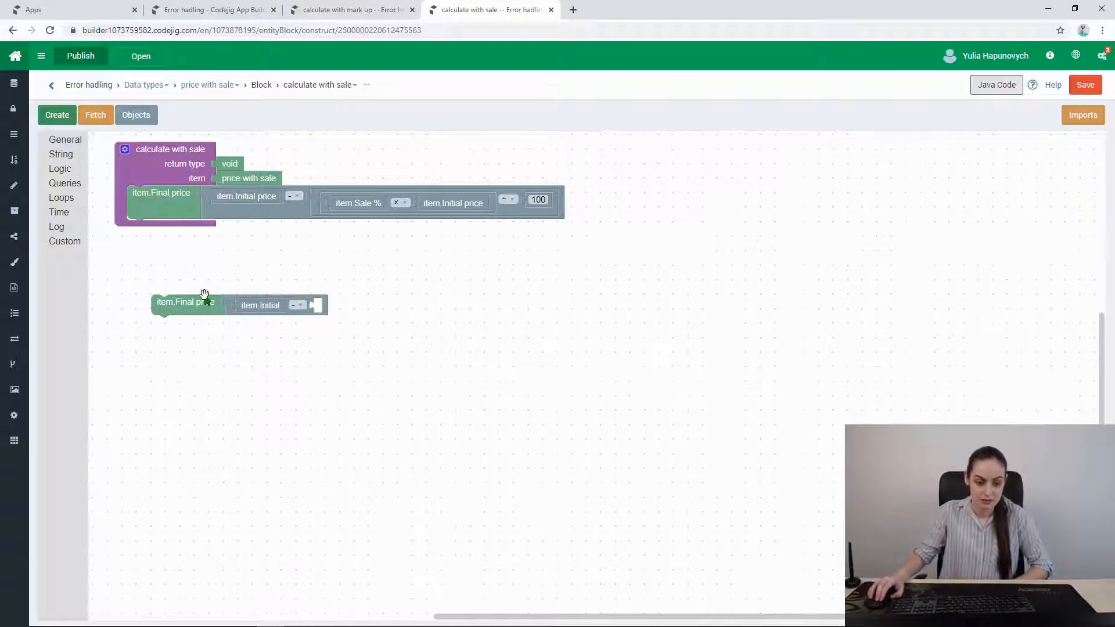
- Swap the copied item.Final price statement for the original one and attach the full sale formula as its value
drag(182, 197, 376, 250)
drag(183, 303, 244, 295)
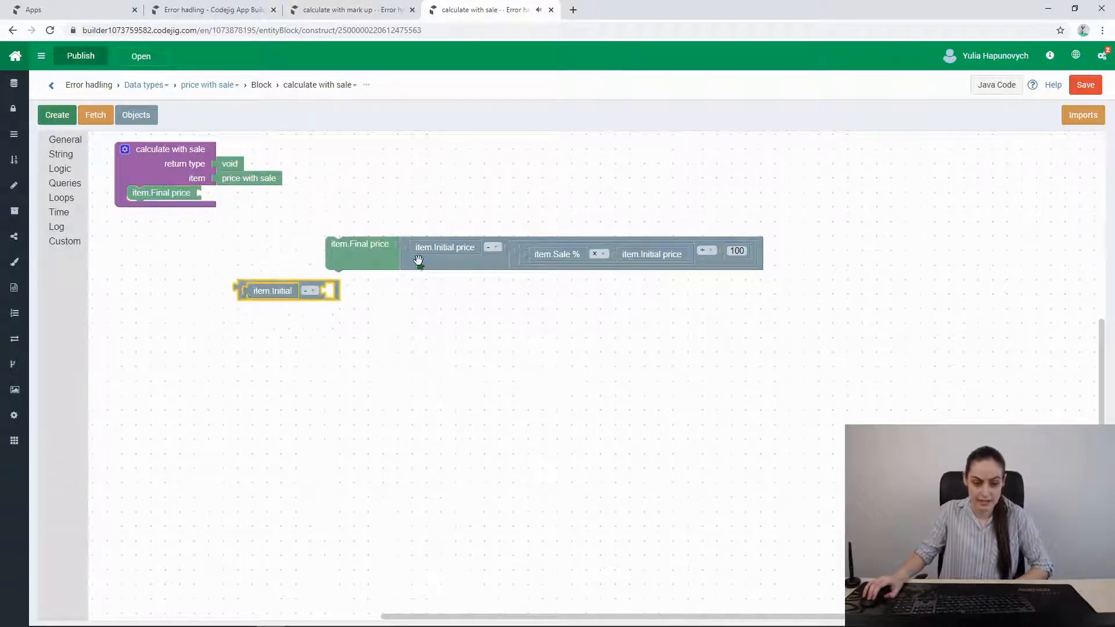
drag(418, 256, 224, 216)
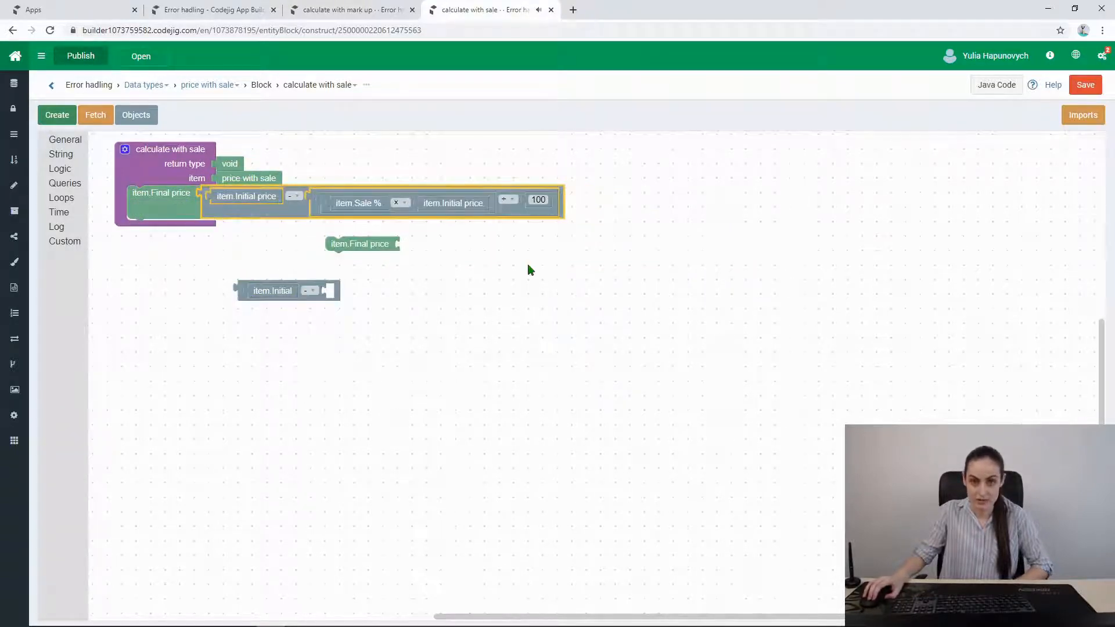
click(530, 270)
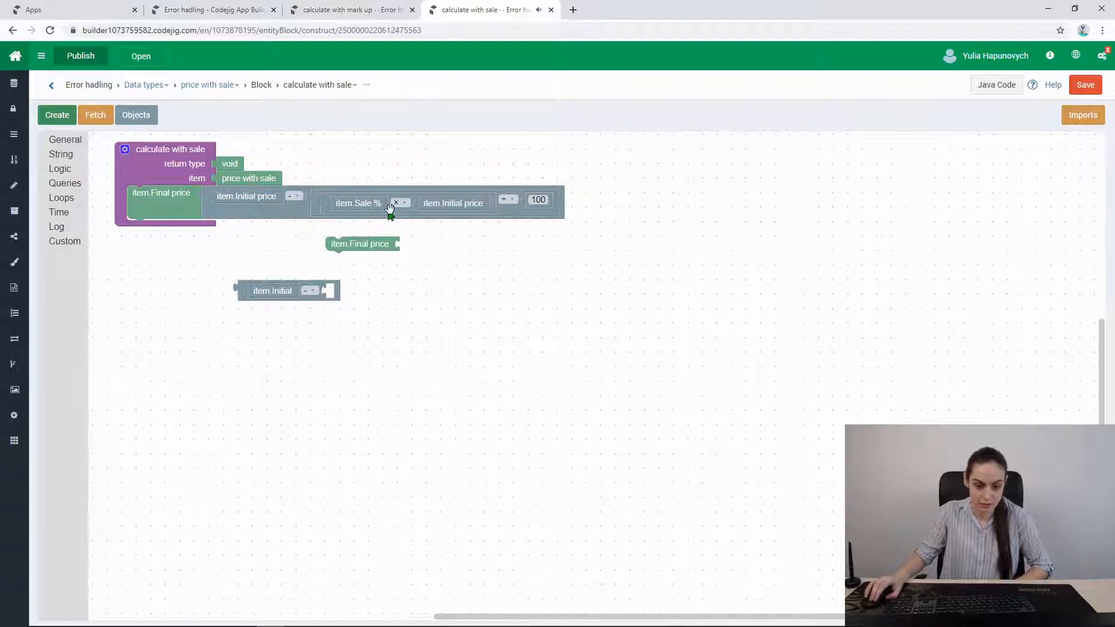
- Replace item.Initial price in the subtraction's first operand with the item's Initial variable
drag(265, 197, 295, 266)
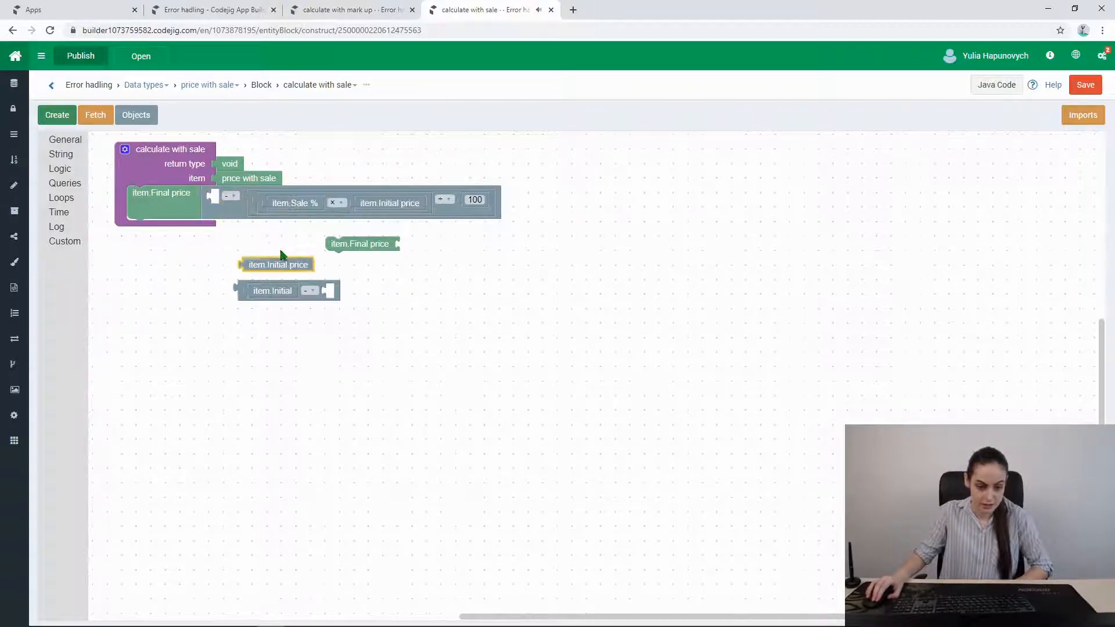
click(136, 115)
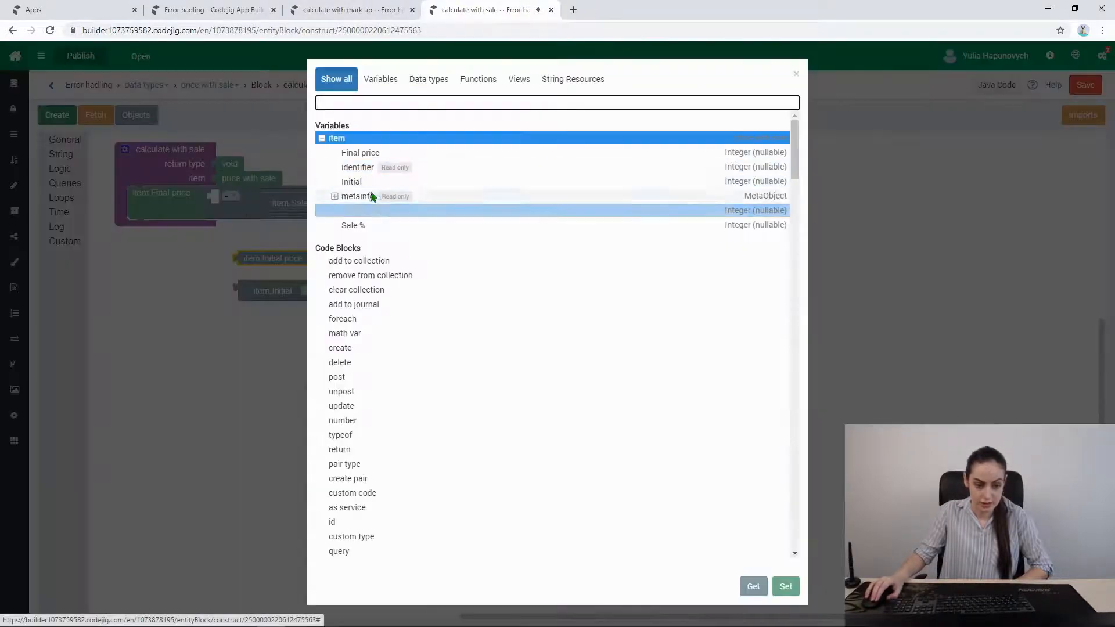
click(362, 183)
click(753, 588)
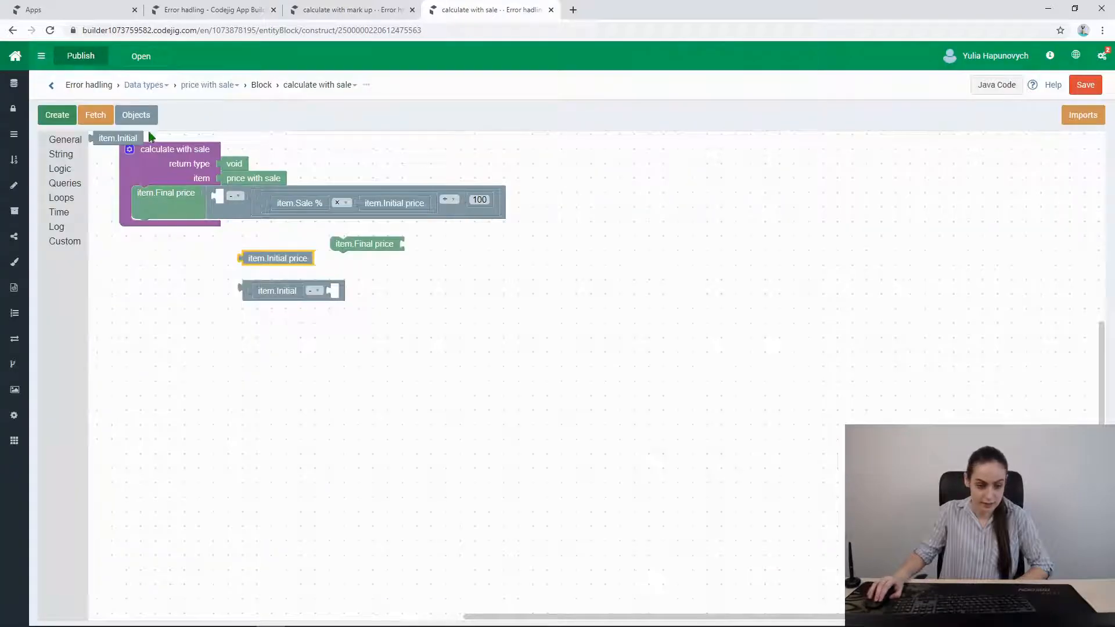
drag(145, 139, 265, 198)
- Replace item.Initial price in the multiplication by Sale % with the item's Initial variable, setting the old blocks aside
drag(437, 202, 478, 274)
click(137, 115)
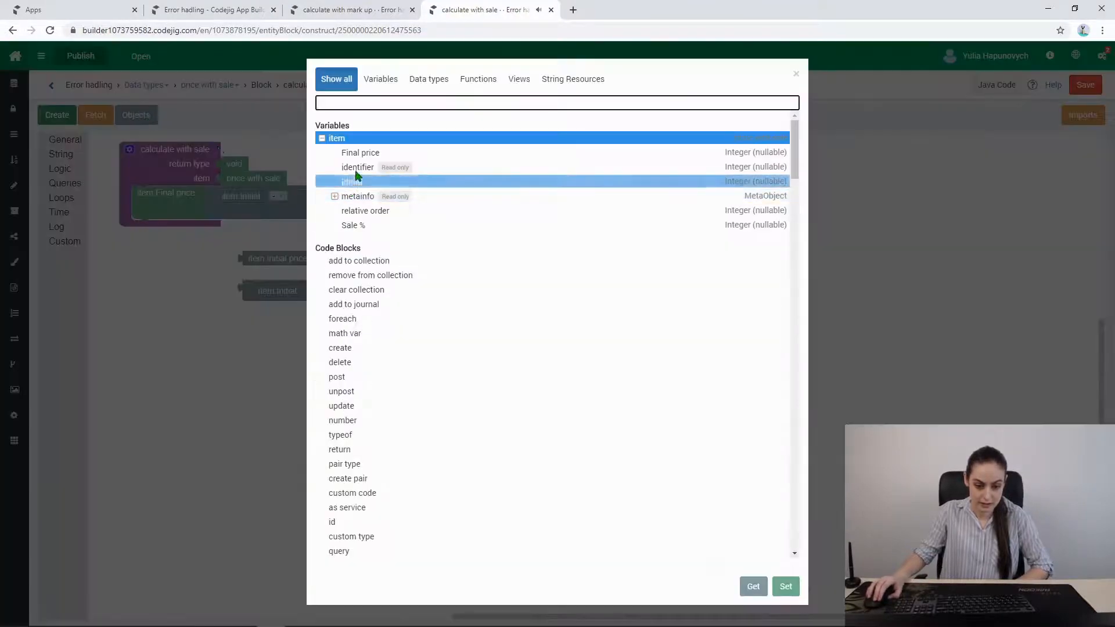
click(354, 226)
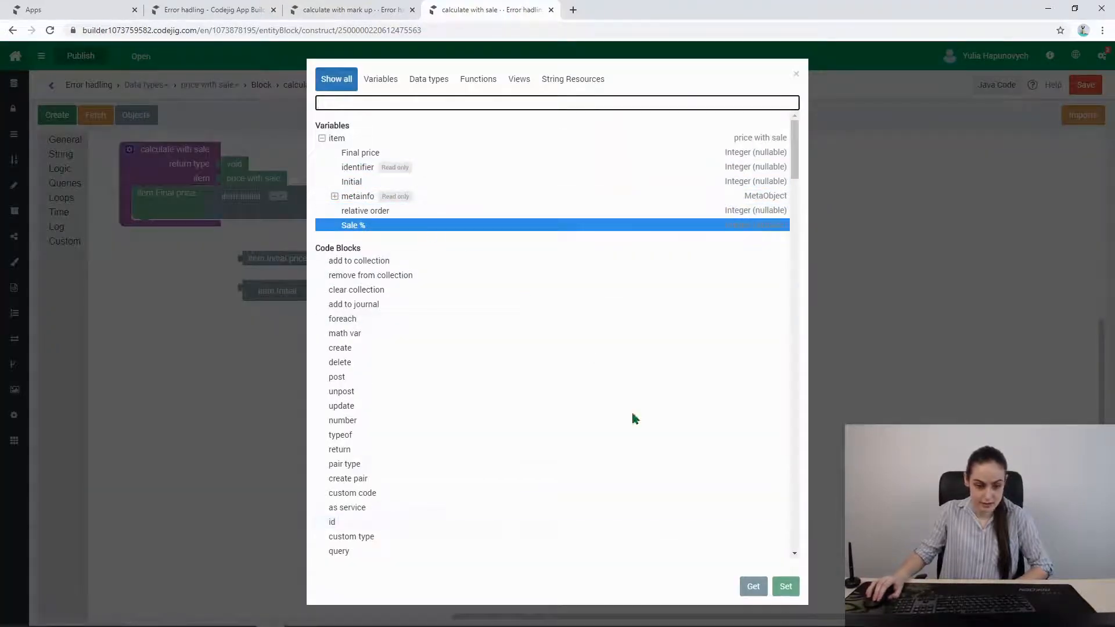
click(355, 182)
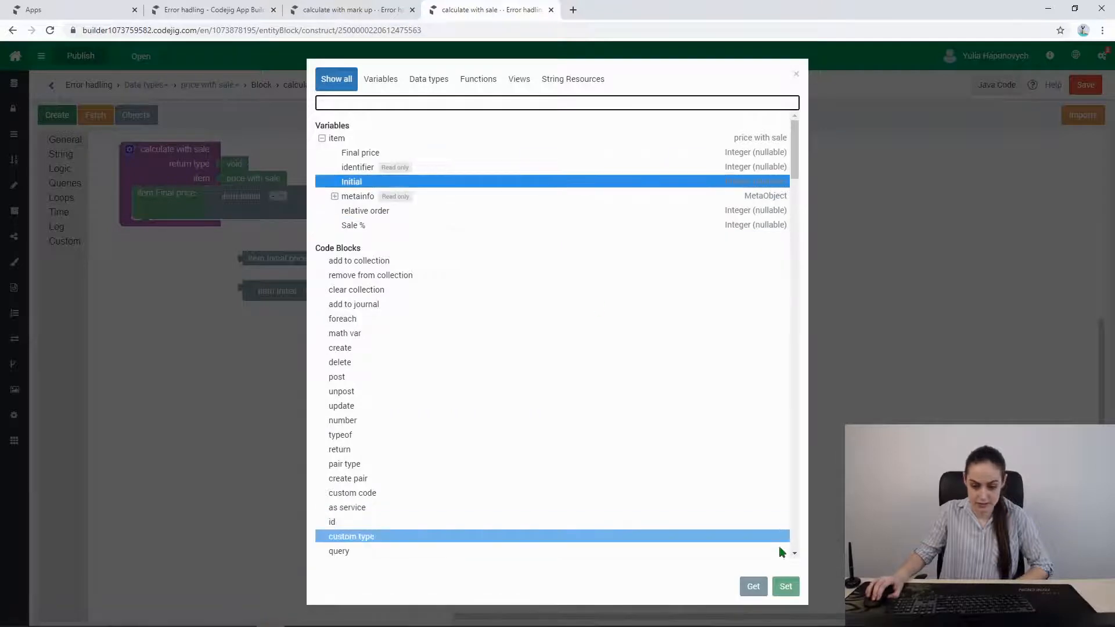
click(753, 587)
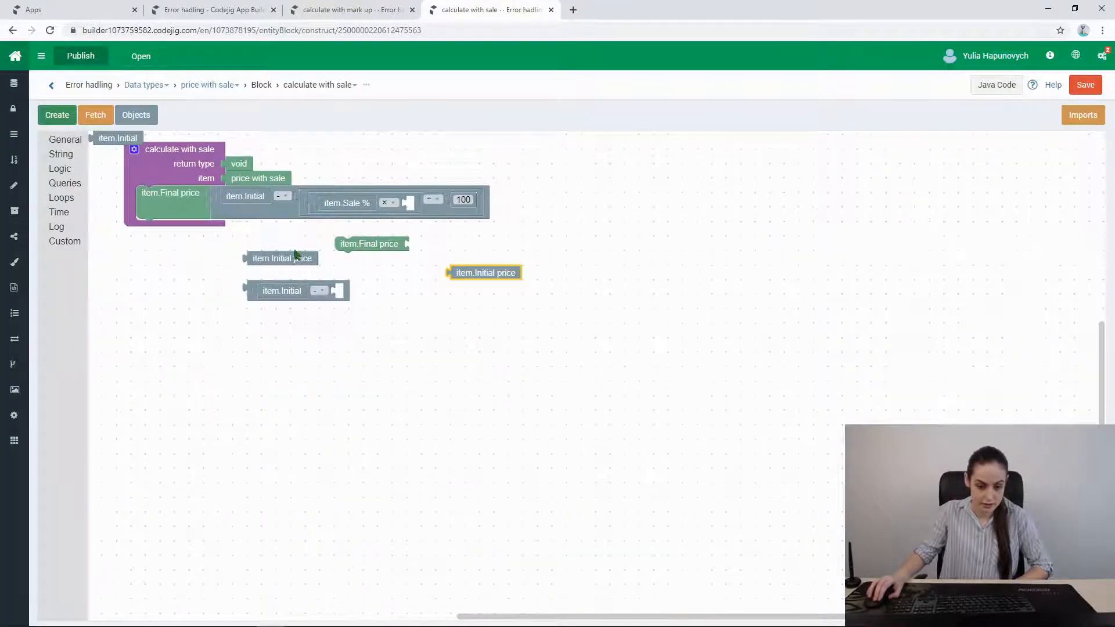
drag(302, 259, 474, 298)
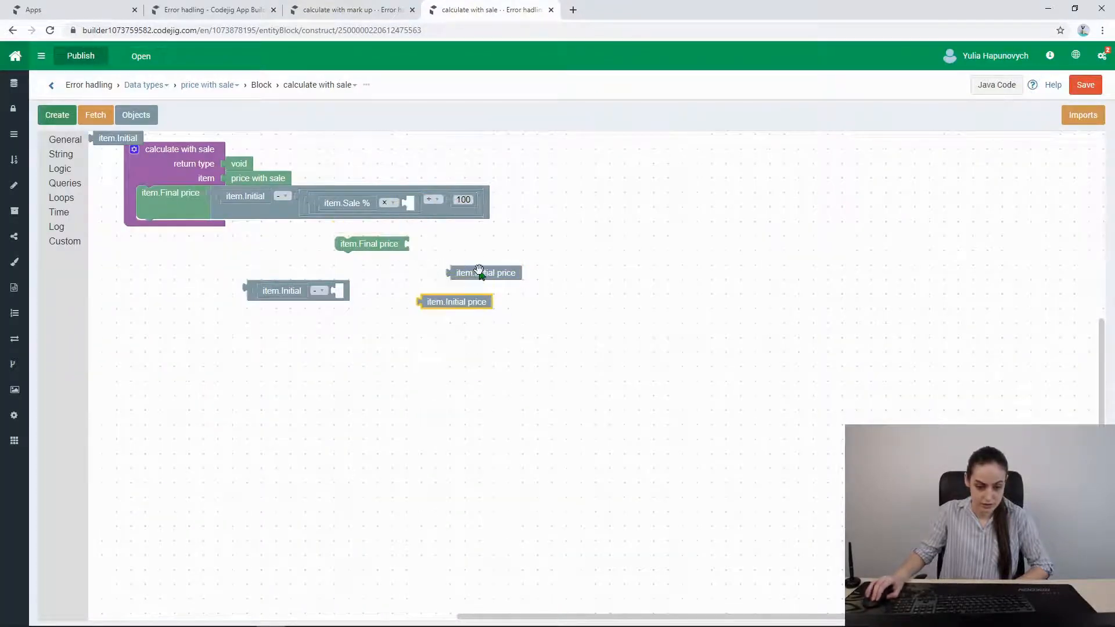
drag(122, 138, 444, 201)
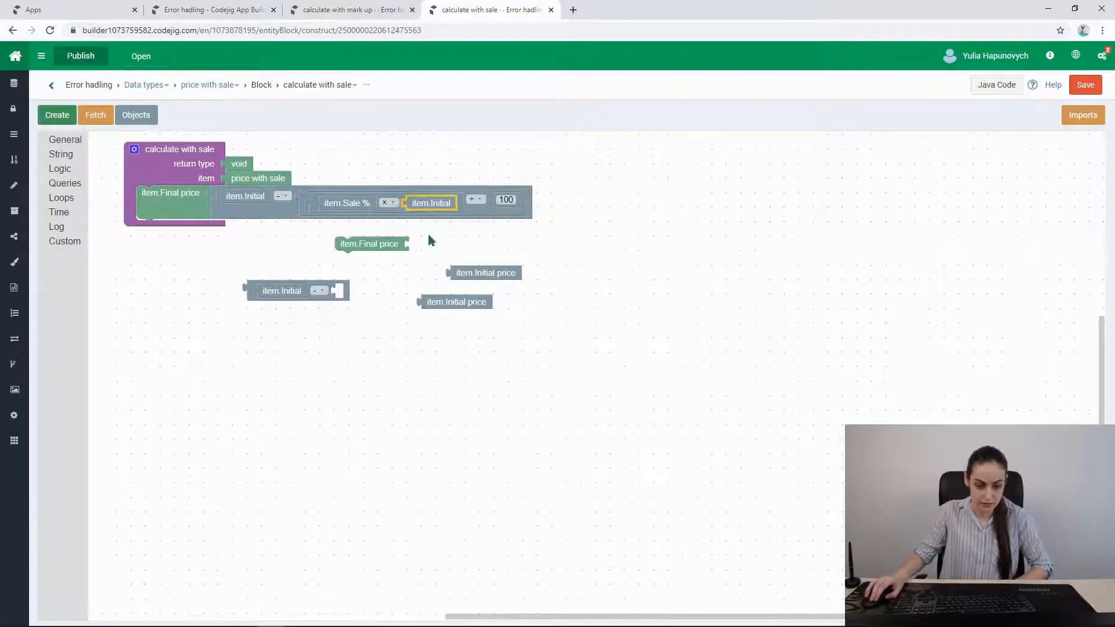
- Delete the leftover loose blocks: the incomplete subtraction, the spare item.Final price and both item.Initial price blocks
click(307, 297)
key(Delete)
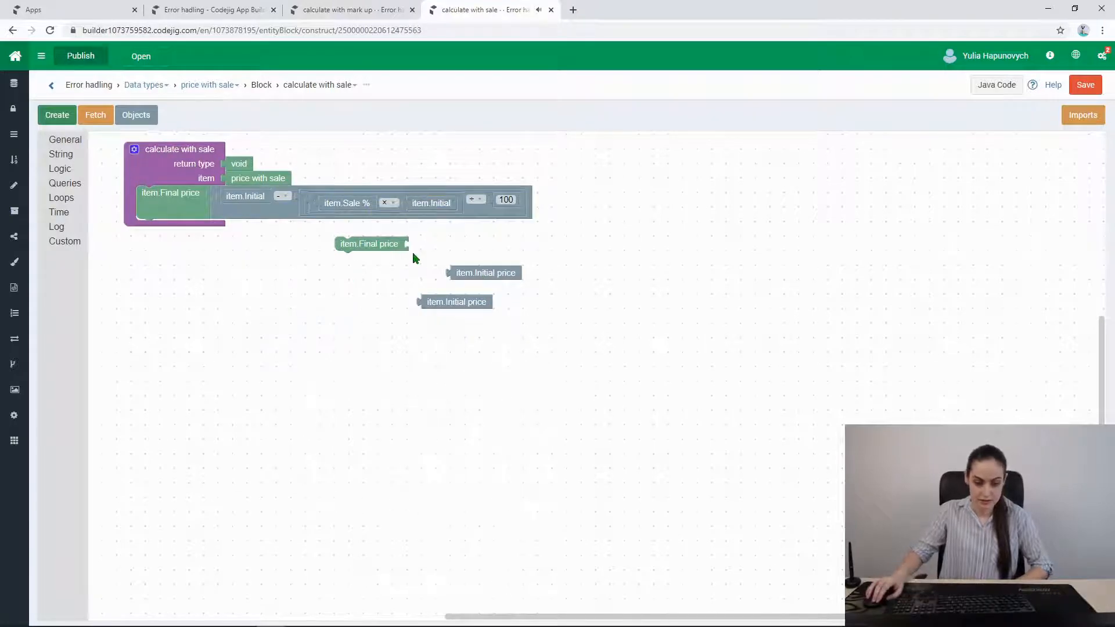
key(Delete)
click(451, 302)
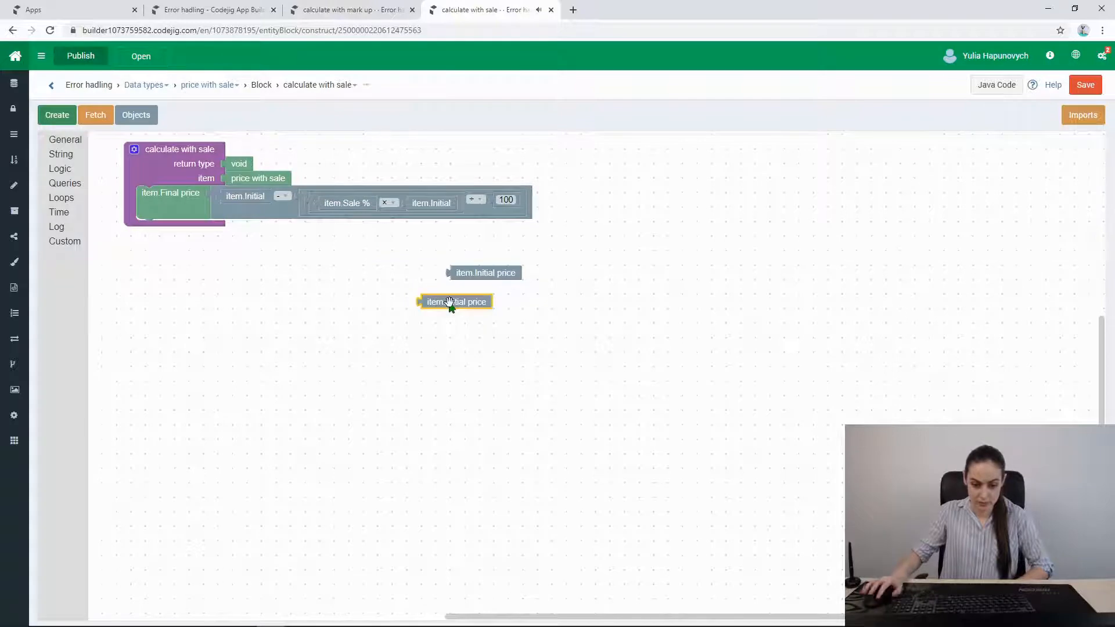
key(Delete)
click(471, 268)
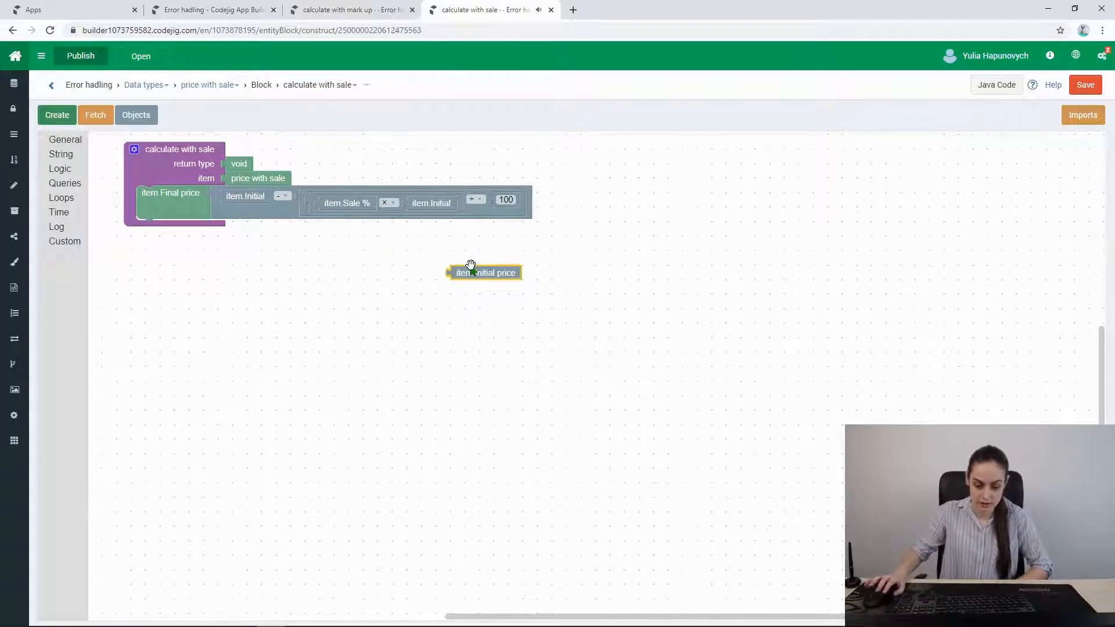
key(Delete)
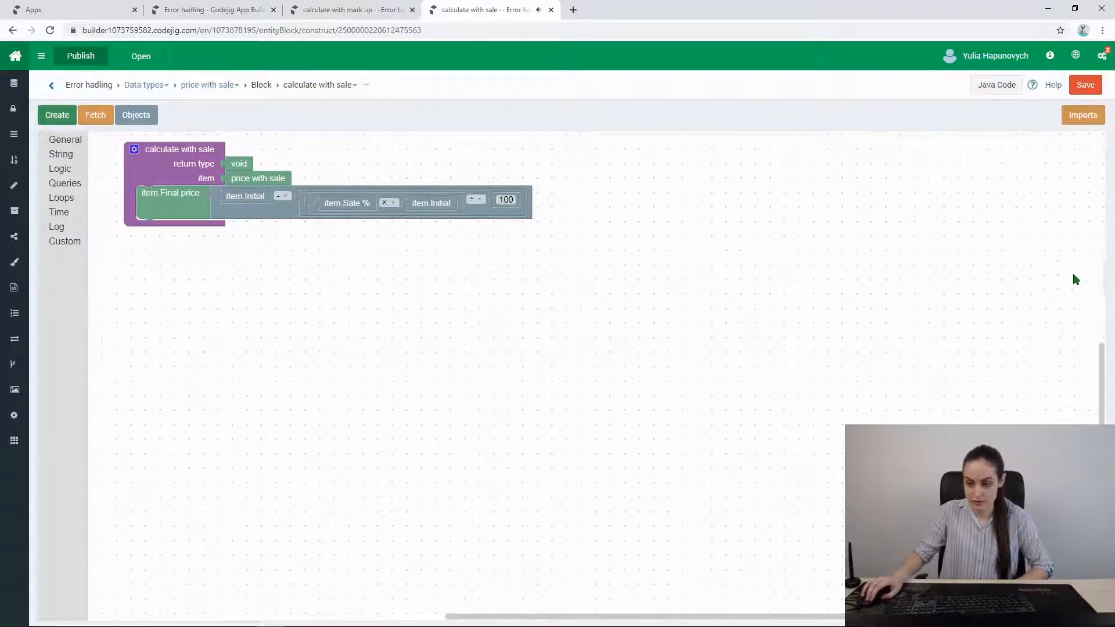
- Save the calculate with sale block, publish the app and open the Error hadling app at its price with sale form
click(1085, 85)
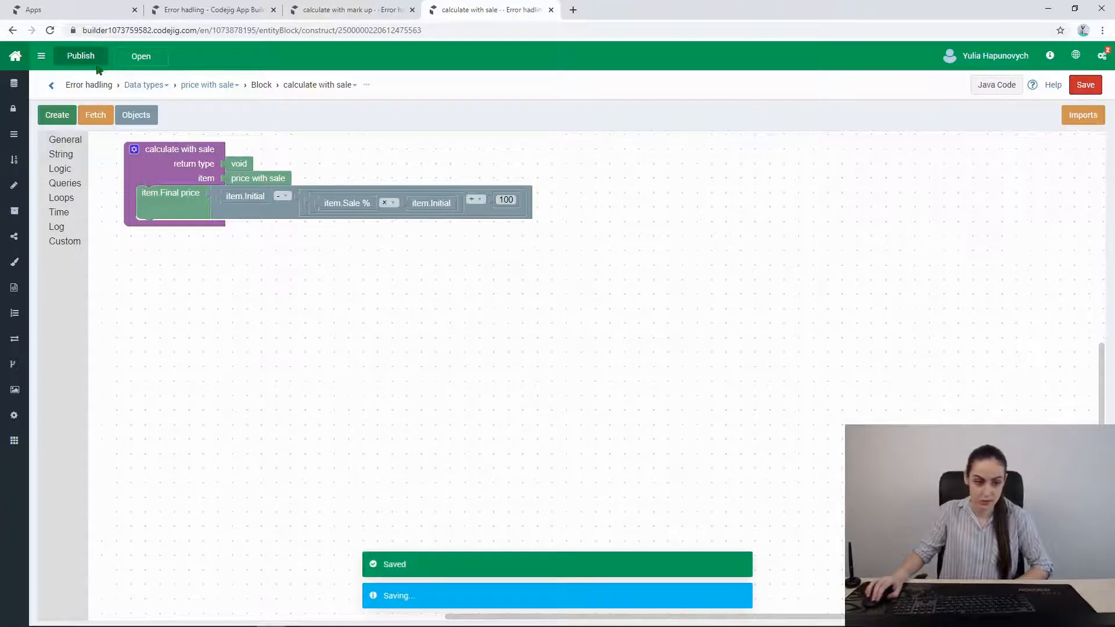
mouse_move(87, 62)
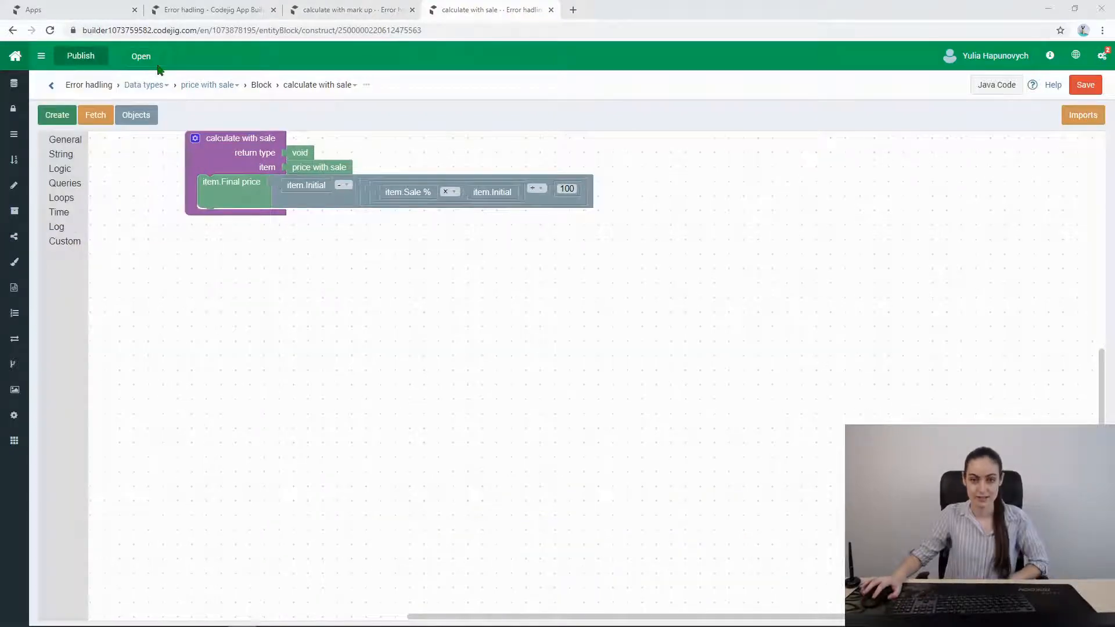
mouse_move(147, 61)
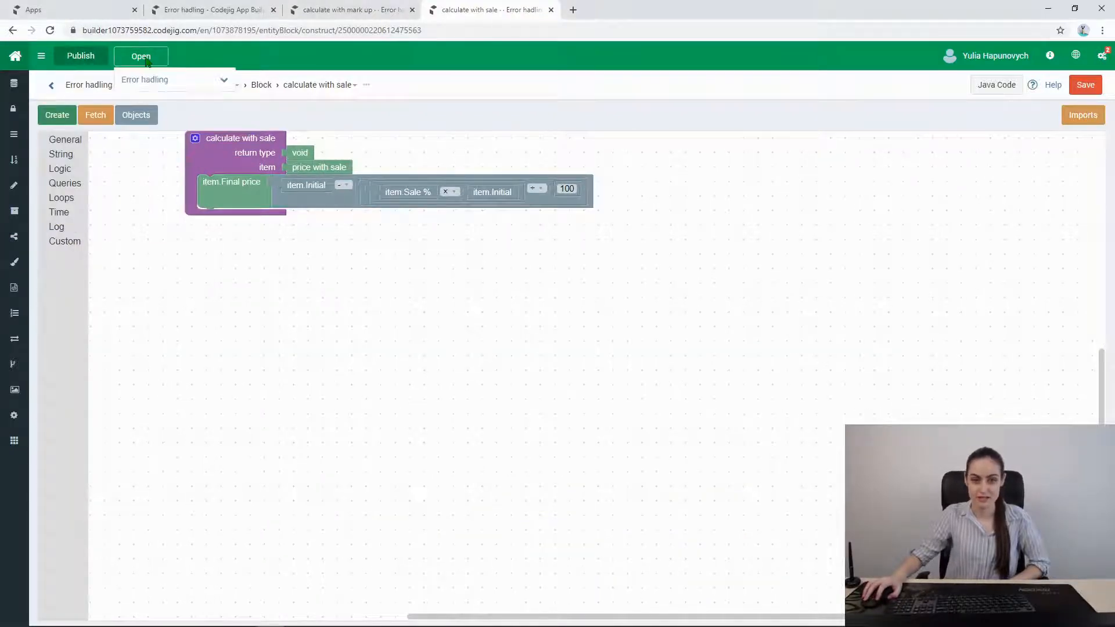
click(165, 79)
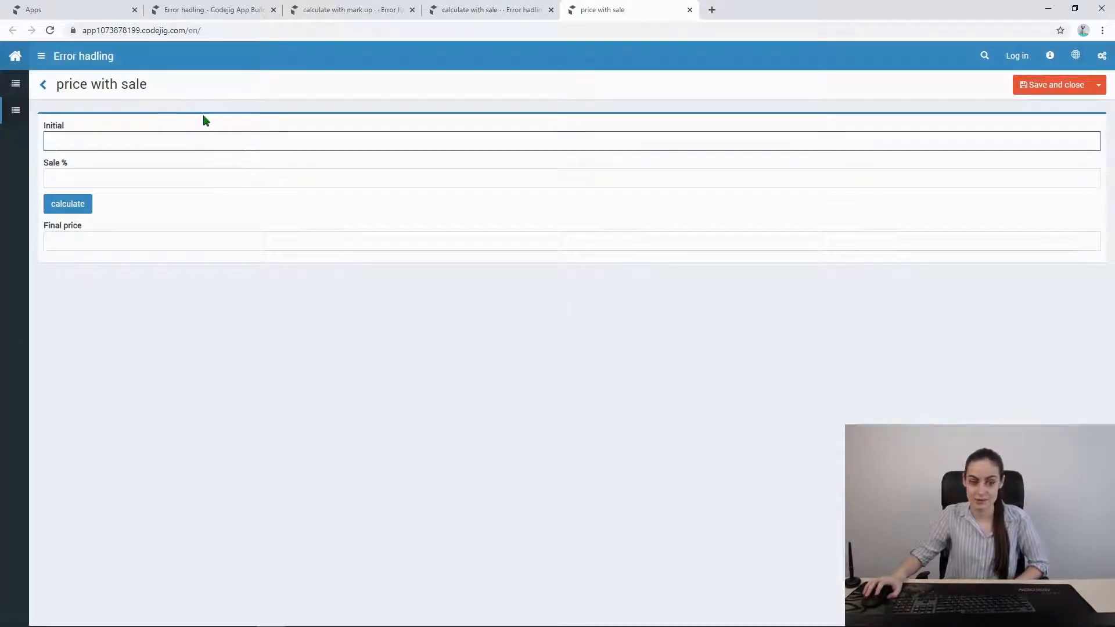
- Calculate the final price for an Initial of 700 and a Sale % of 10, and reload the form
text(70)
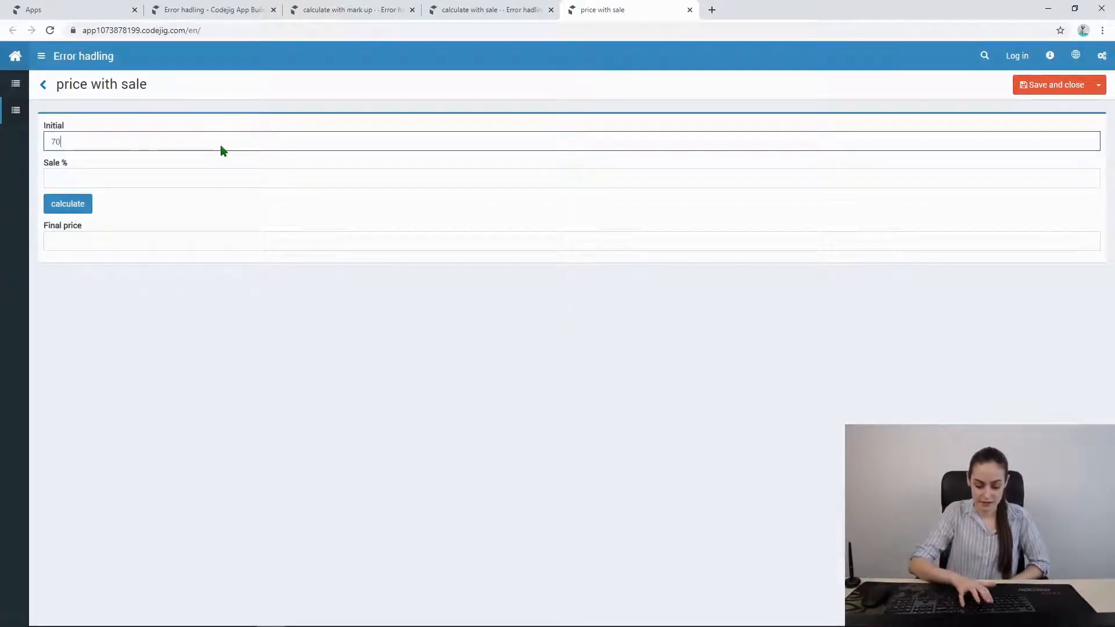
text(0)
click(203, 181)
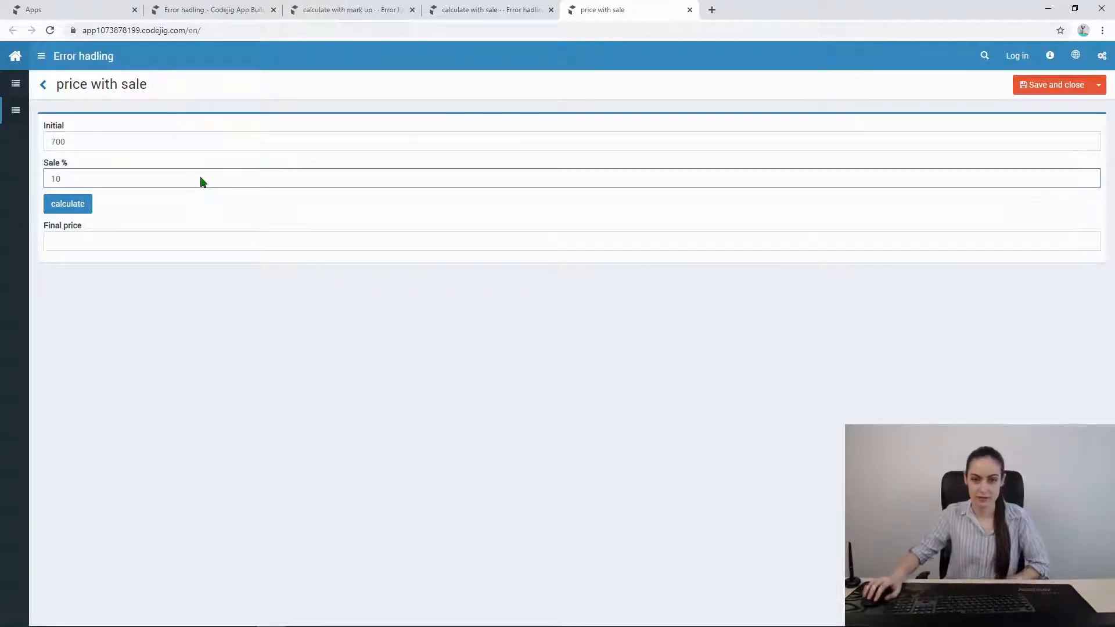
click(76, 204)
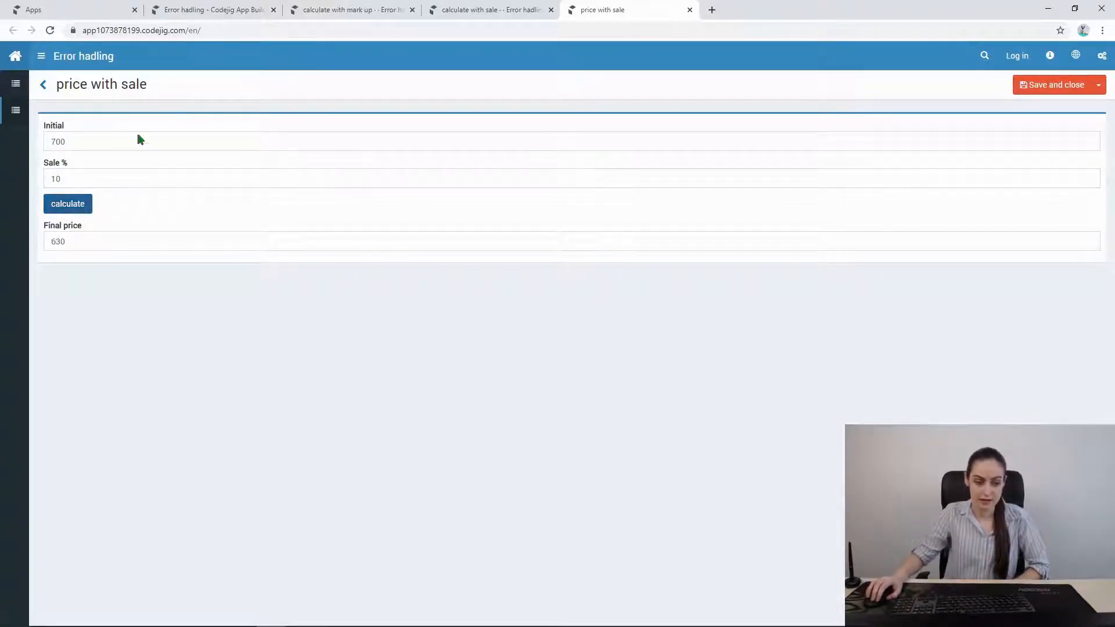
click(50, 30)
click(610, 96)
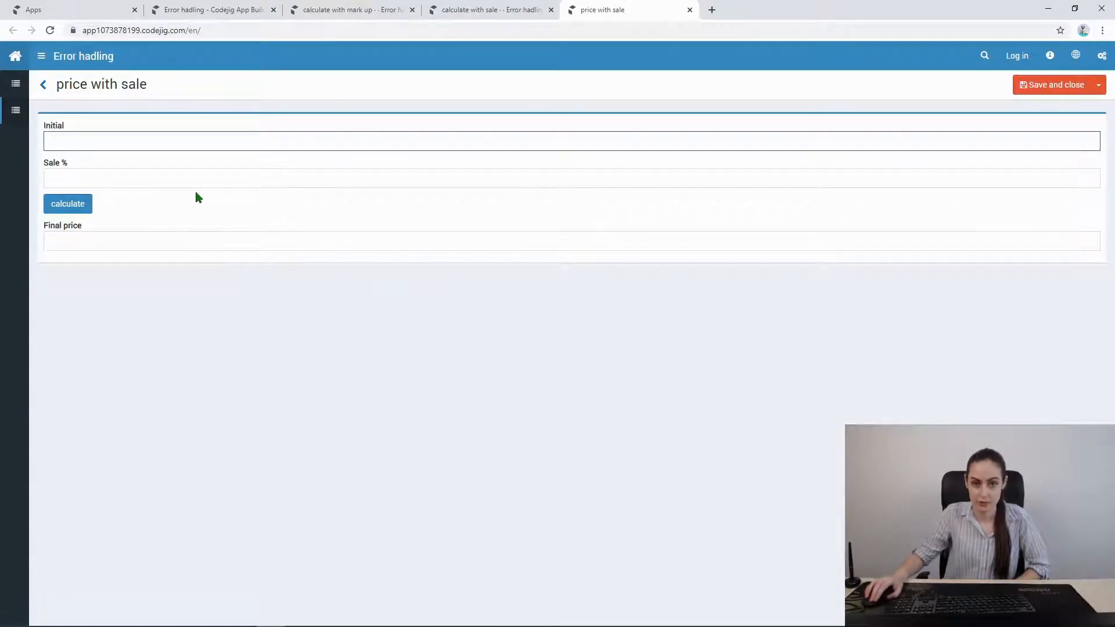
- Test the calculate button with Initial and Sale % left empty, and return to the calculate with sale block
click(72, 204)
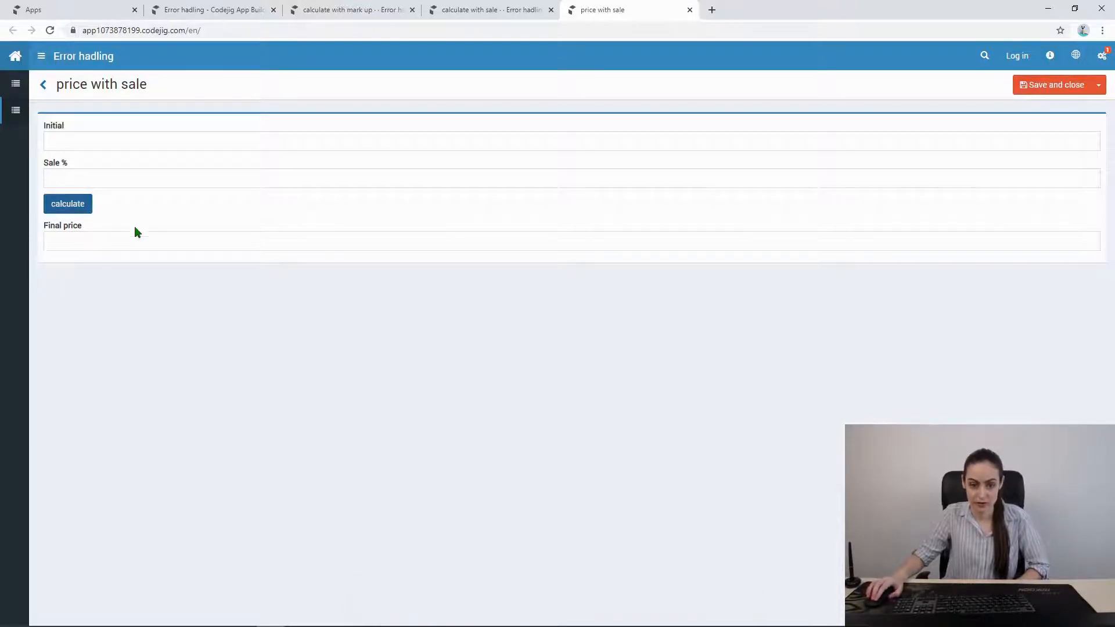
click(456, 21)
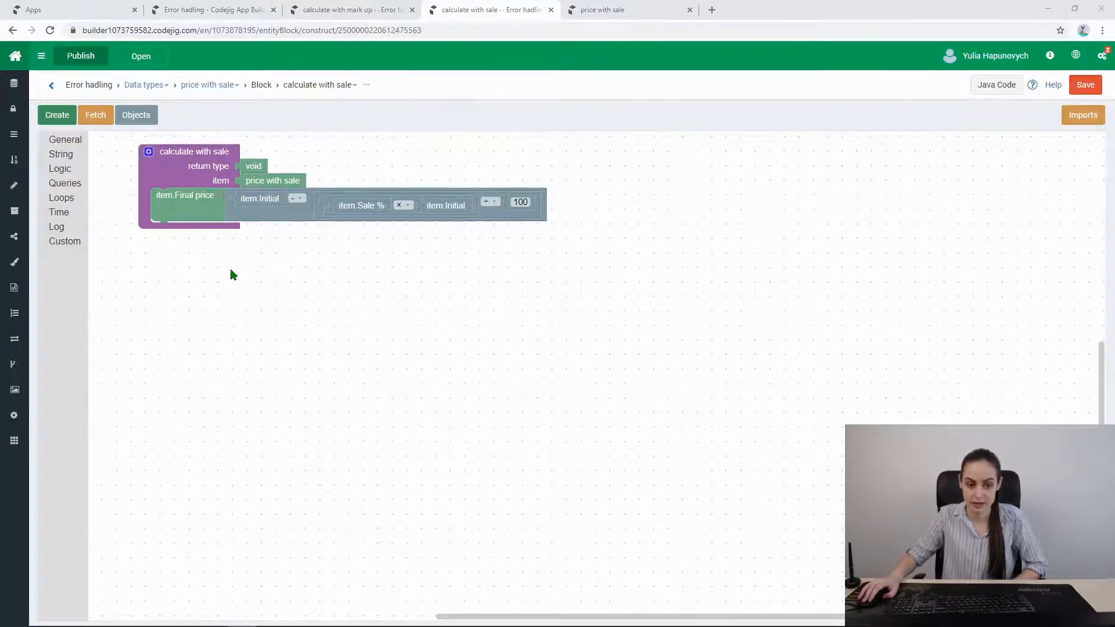
- Add loose getter blocks for the item's Initial and Sale % variables in the empty area below the function
click(136, 115)
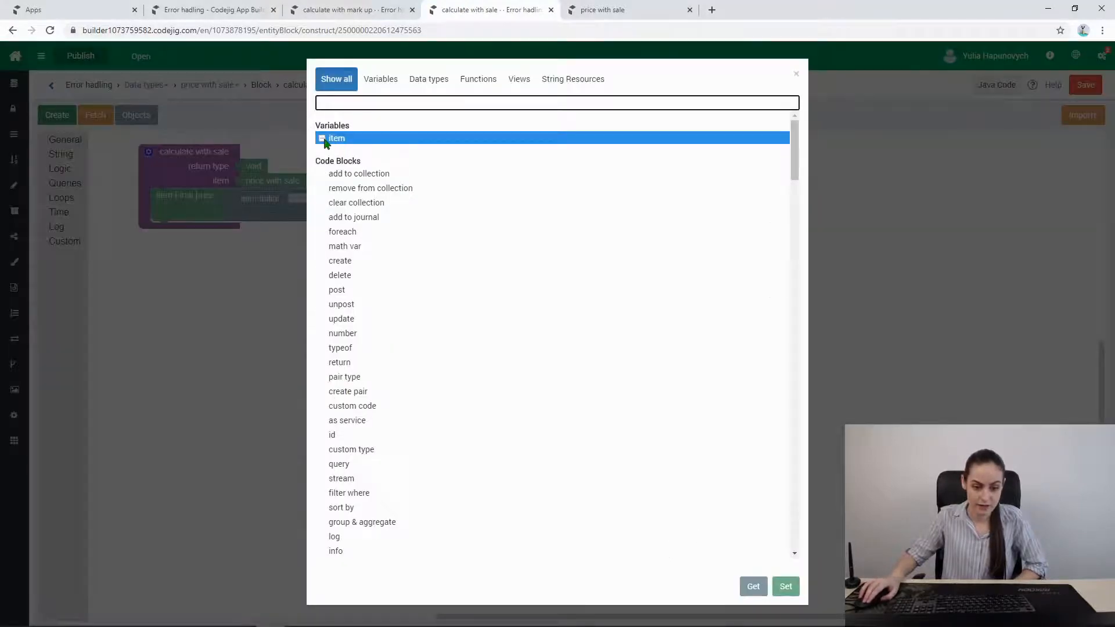
click(324, 139)
click(363, 182)
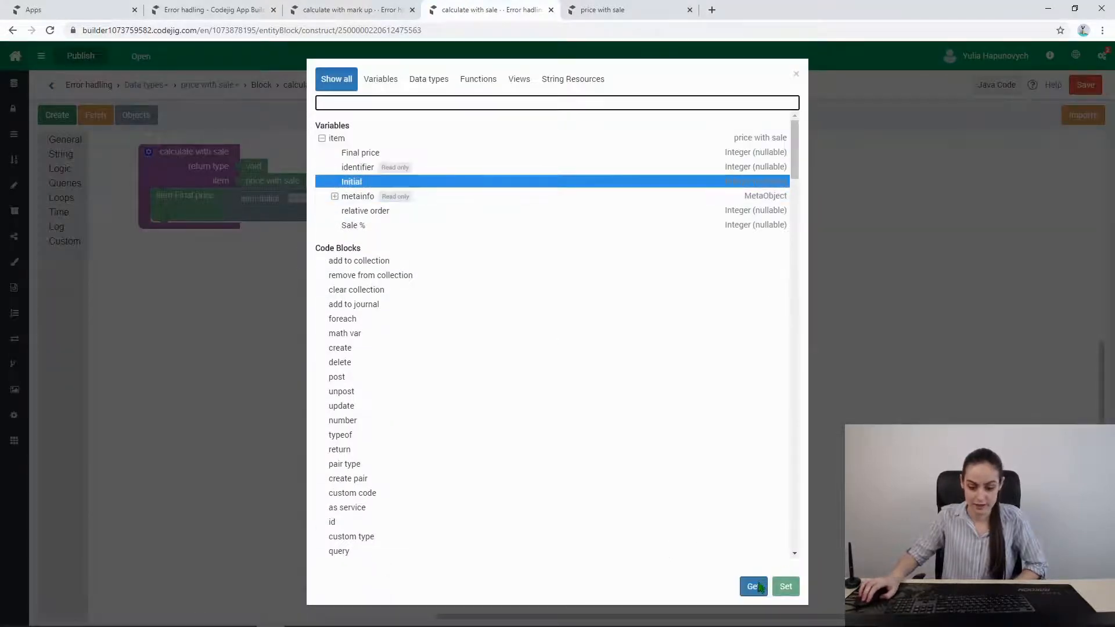
click(754, 586)
drag(131, 148, 220, 354)
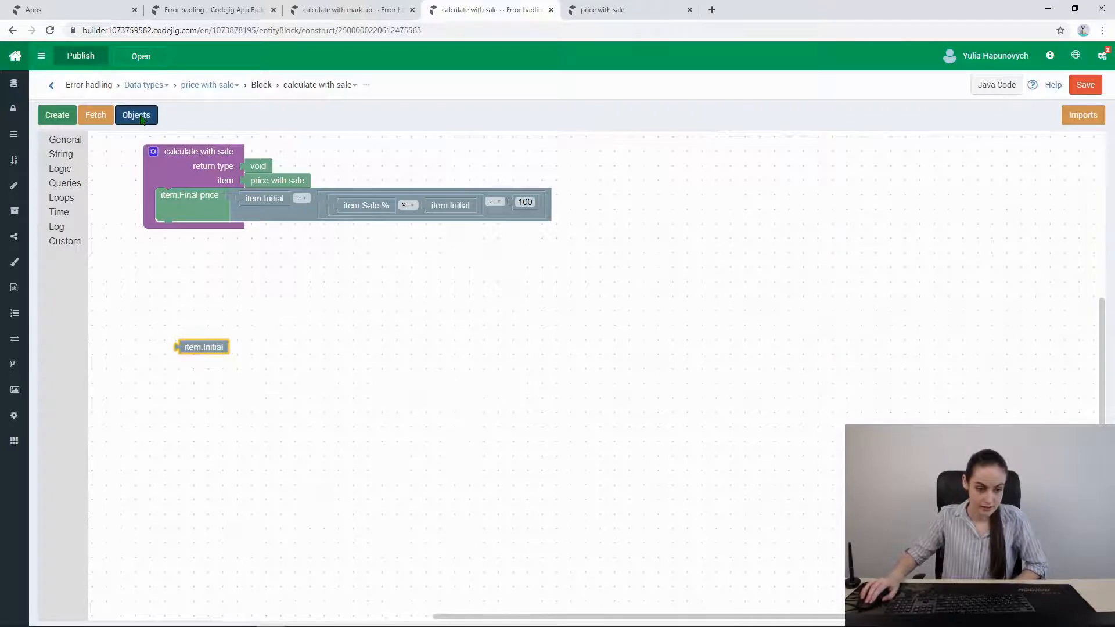
click(137, 115)
click(360, 225)
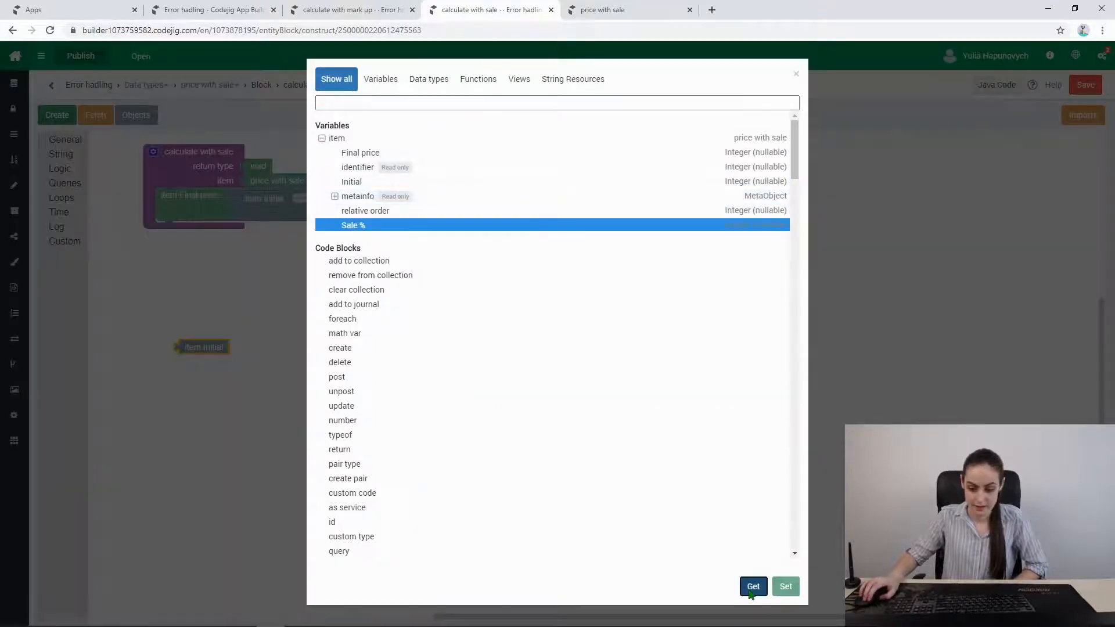
click(753, 587)
drag(124, 141, 213, 385)
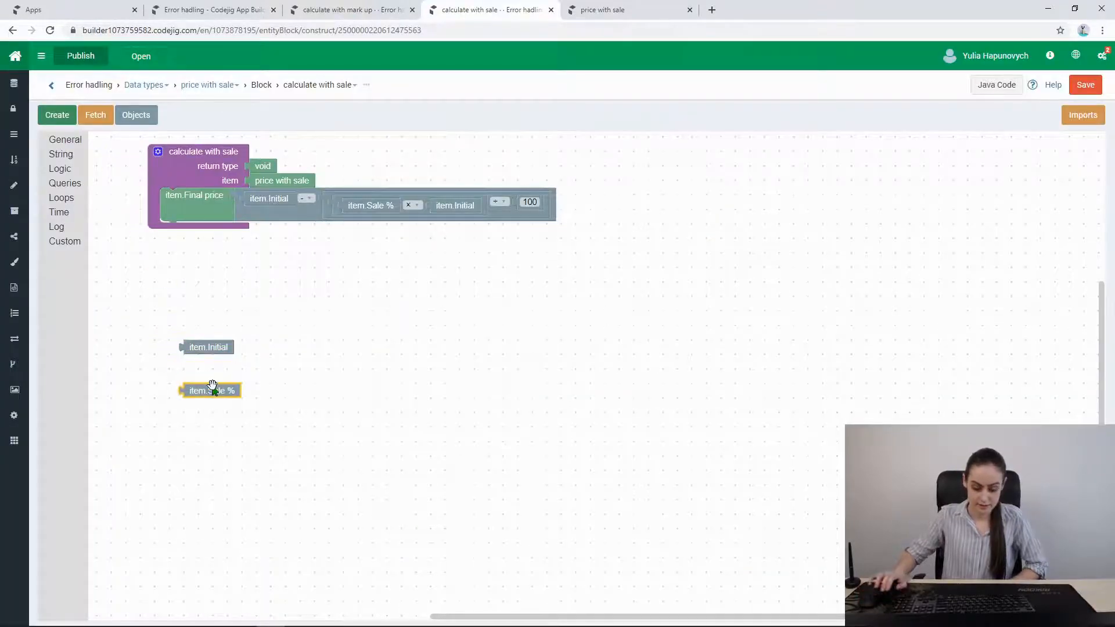
- Build a loose equality comparison that checks whether item.Initial = null
text(=)
click(780, 220)
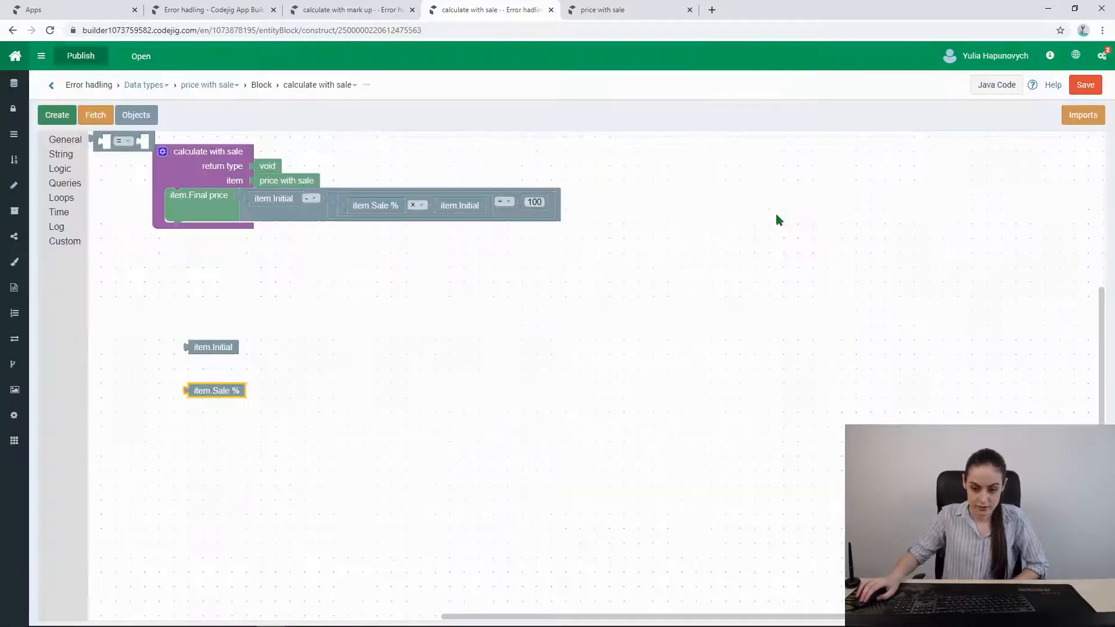
drag(105, 148, 282, 354)
drag(200, 350, 296, 354)
text(null)
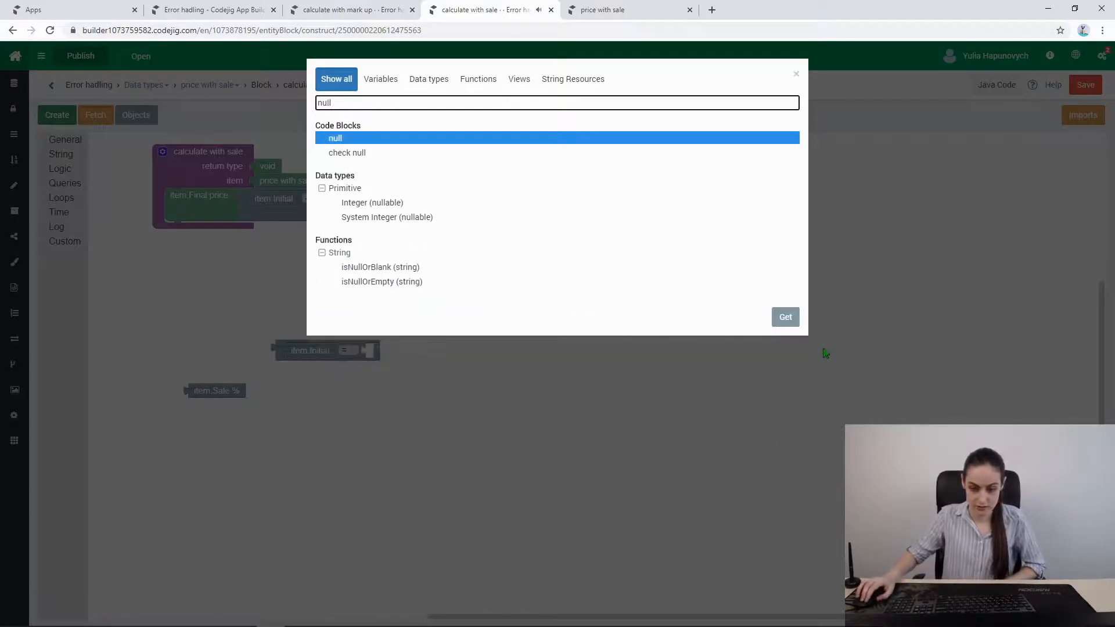
click(785, 316)
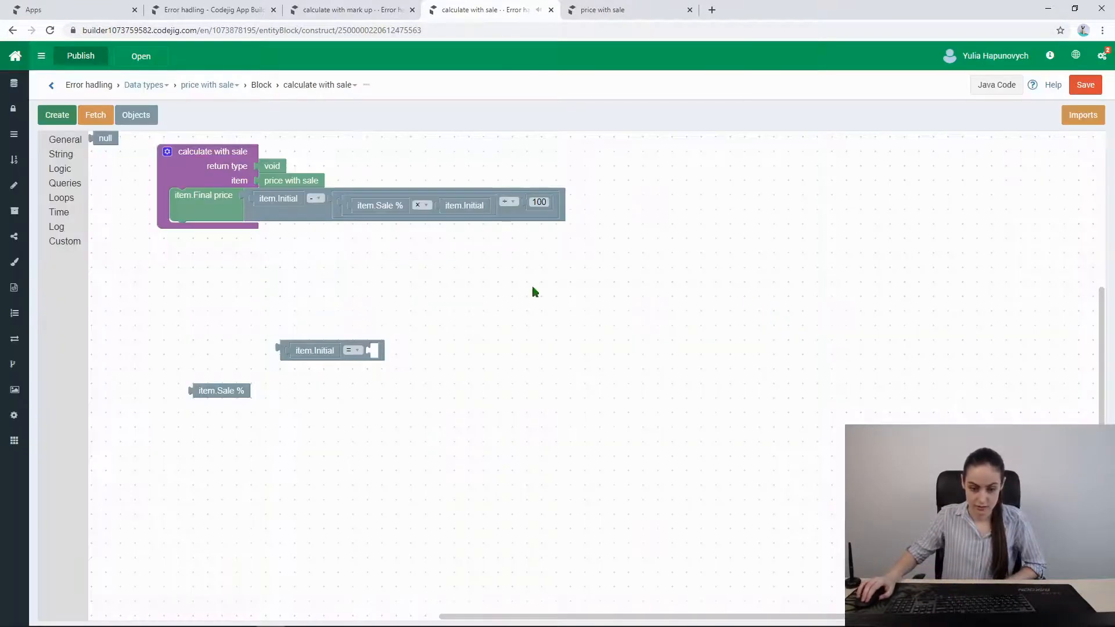
drag(387, 305, 373, 351)
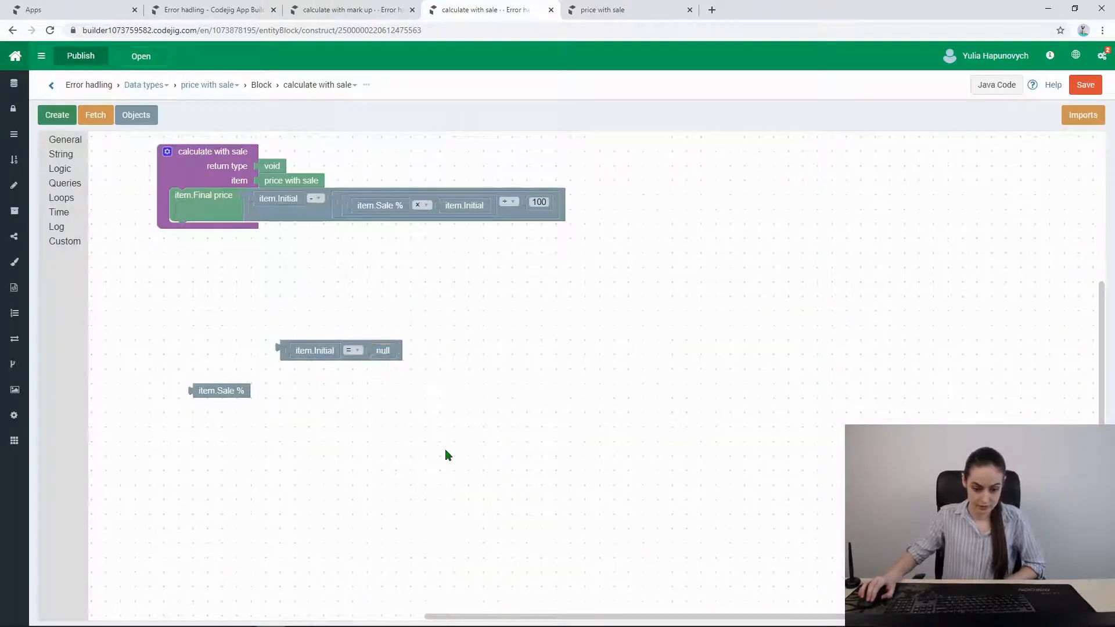
- Build a second loose equality comparison that checks whether item.Sale % = null
text(=)
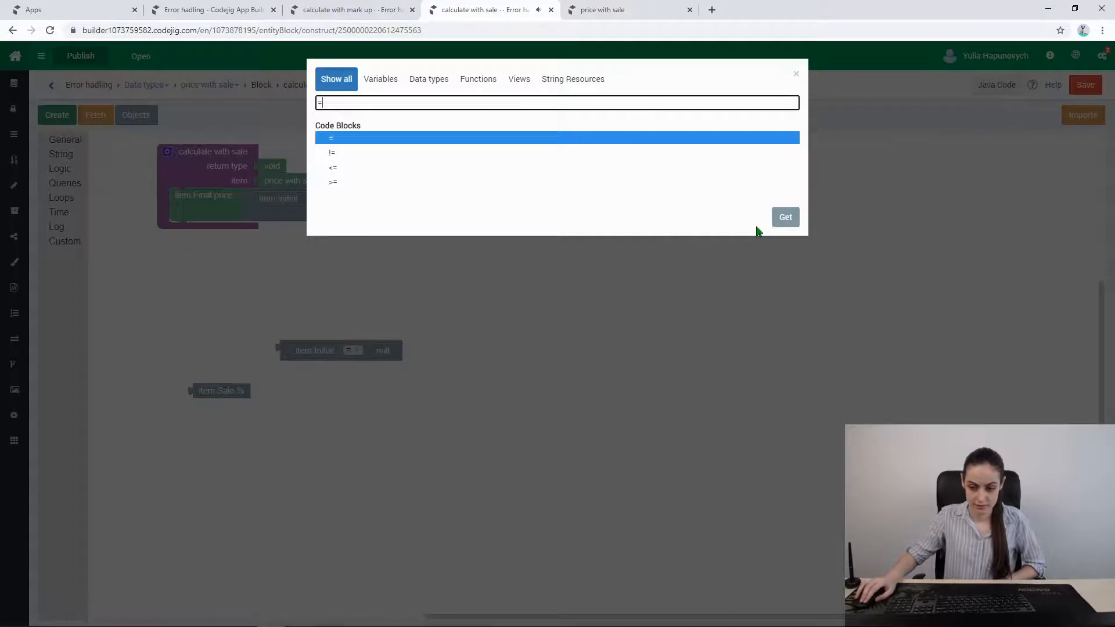
click(786, 218)
drag(122, 148, 350, 471)
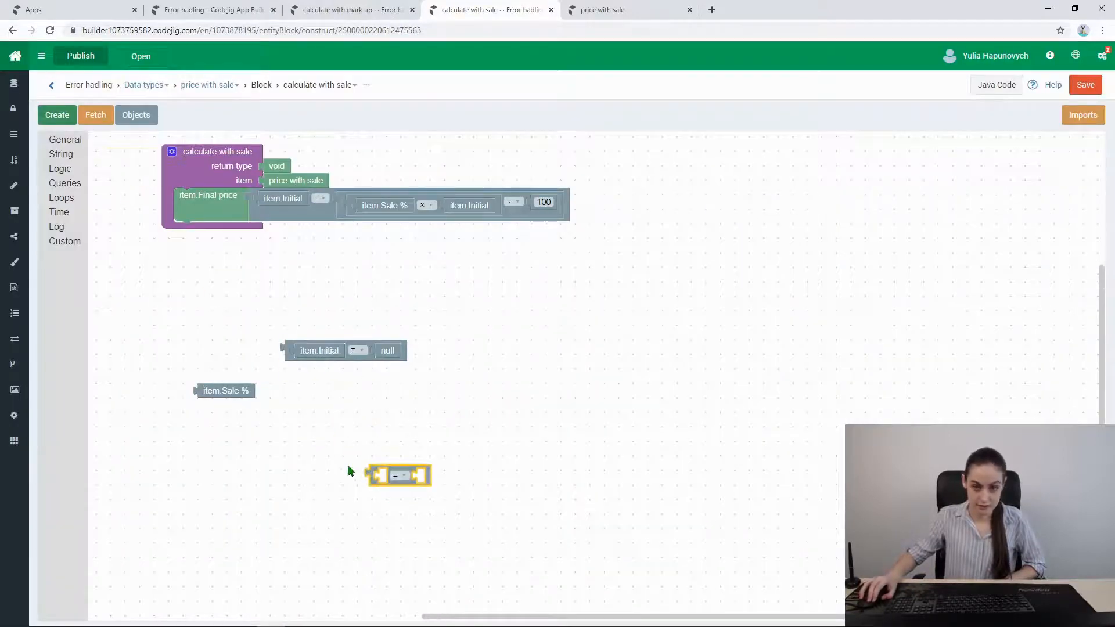
drag(224, 392, 401, 485)
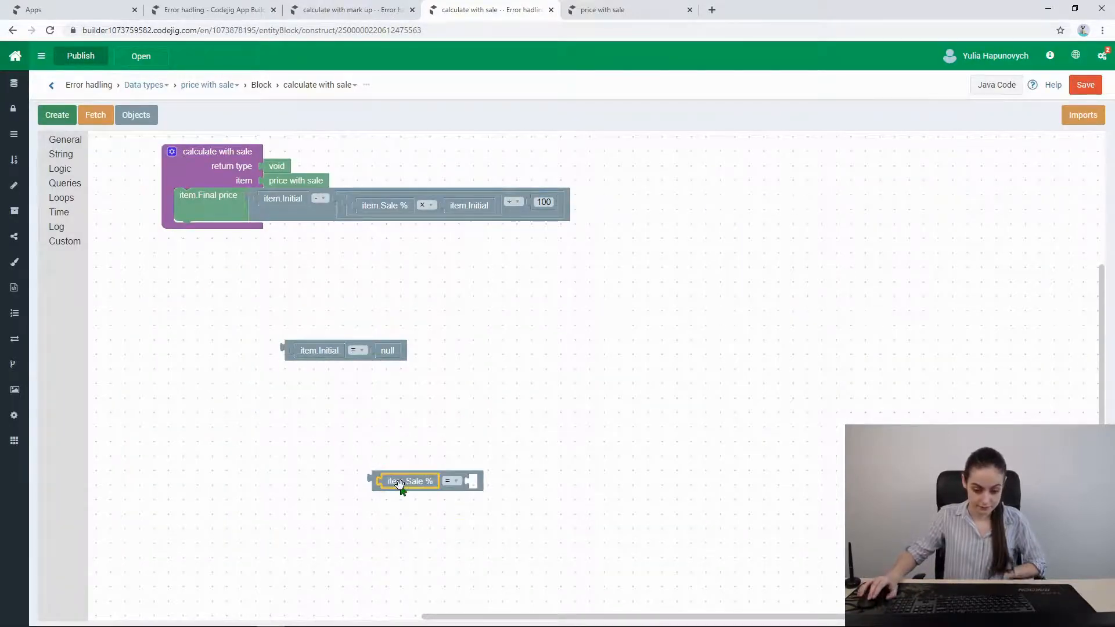
text(null)
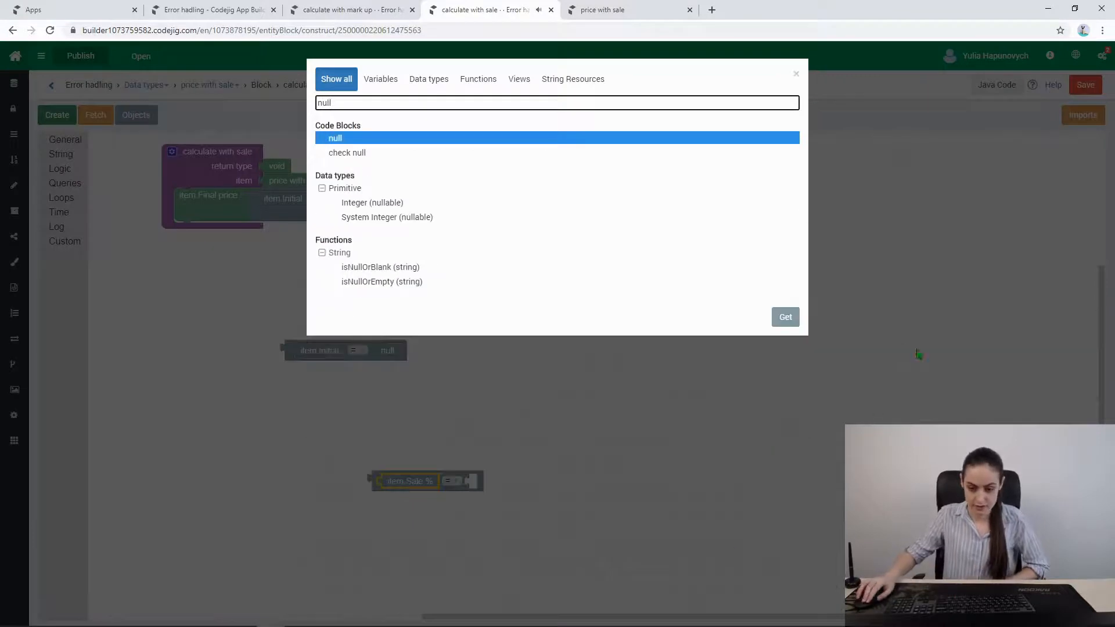
click(786, 316)
drag(119, 152, 489, 482)
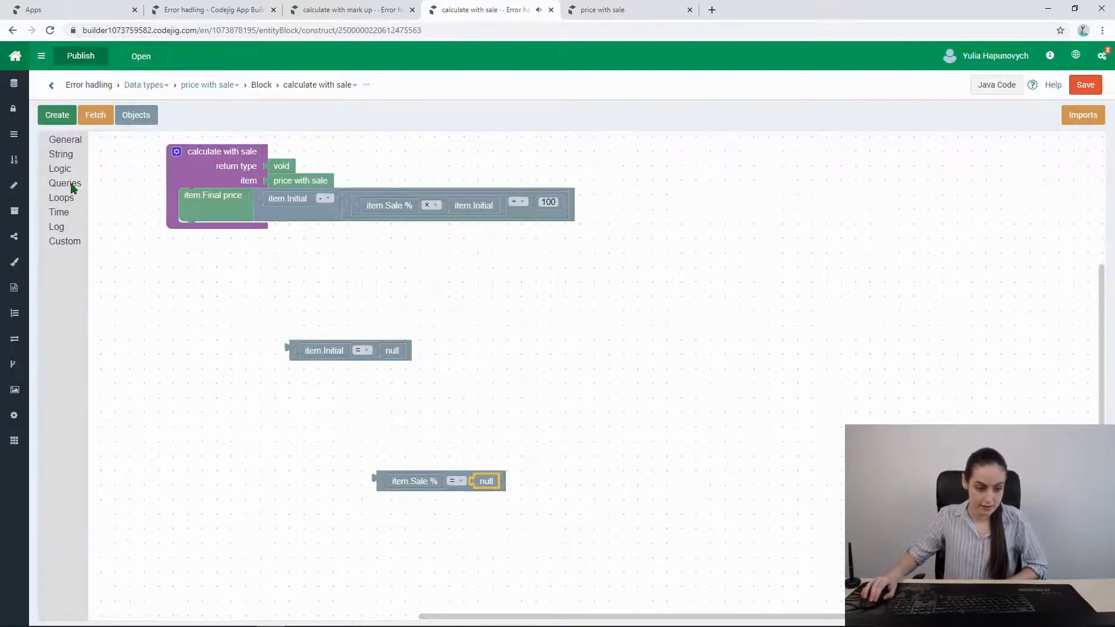
- Insert an if block above the Final price assignment, with an or condition joining the Initial and Sale % null comparisons
click(60, 168)
drag(107, 153, 190, 210)
key(ctrl+space)
text(or)
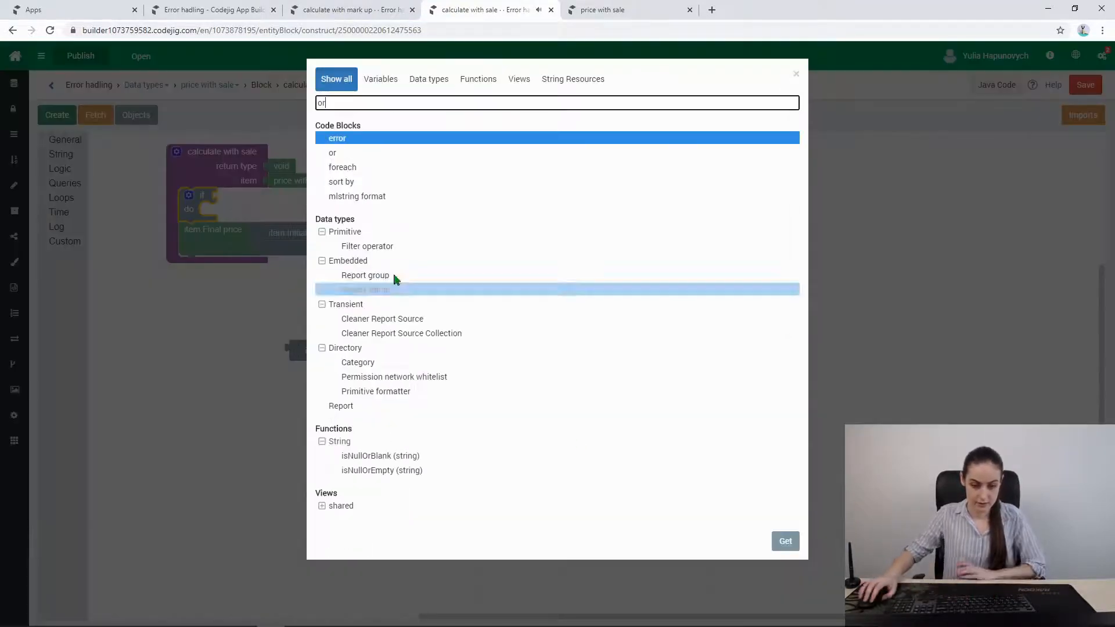
click(356, 153)
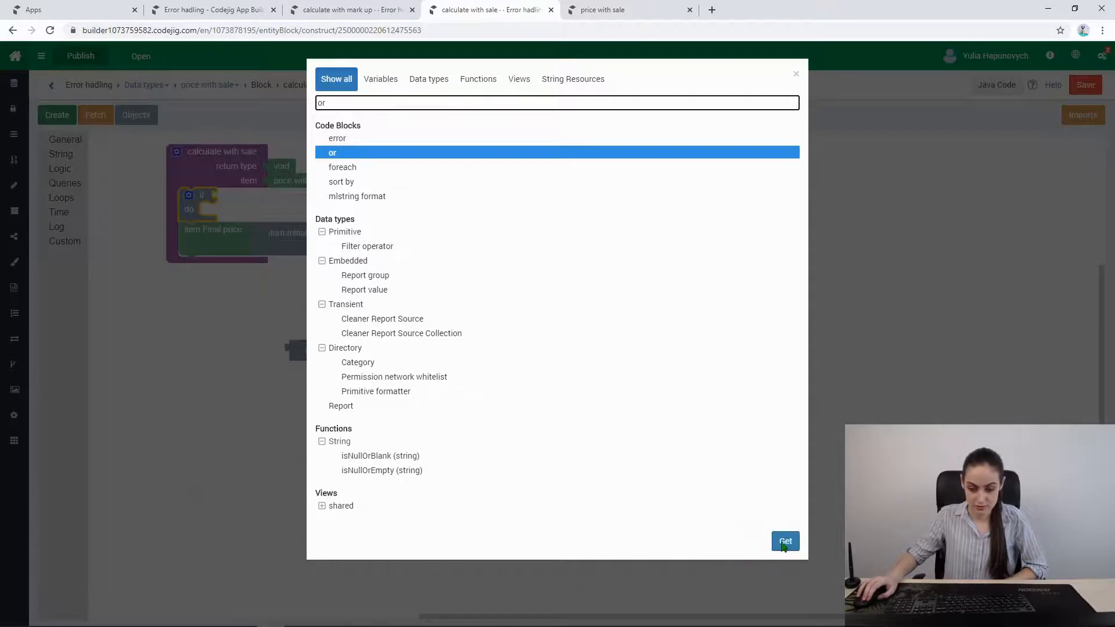
click(785, 541)
drag(104, 148, 241, 204)
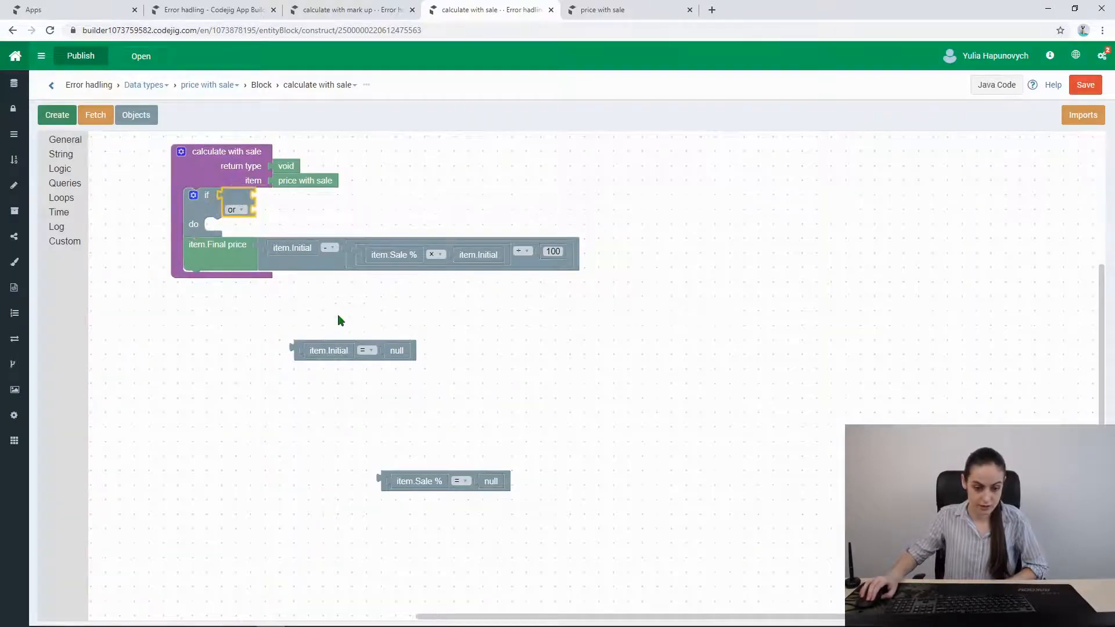
drag(297, 346, 260, 197)
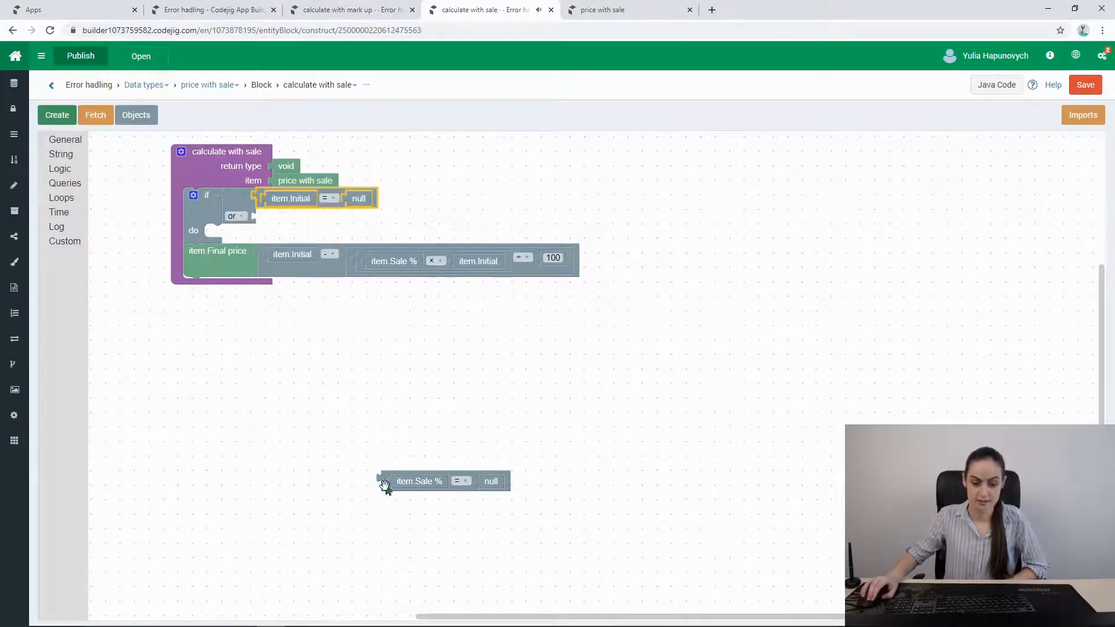
drag(382, 476, 261, 217)
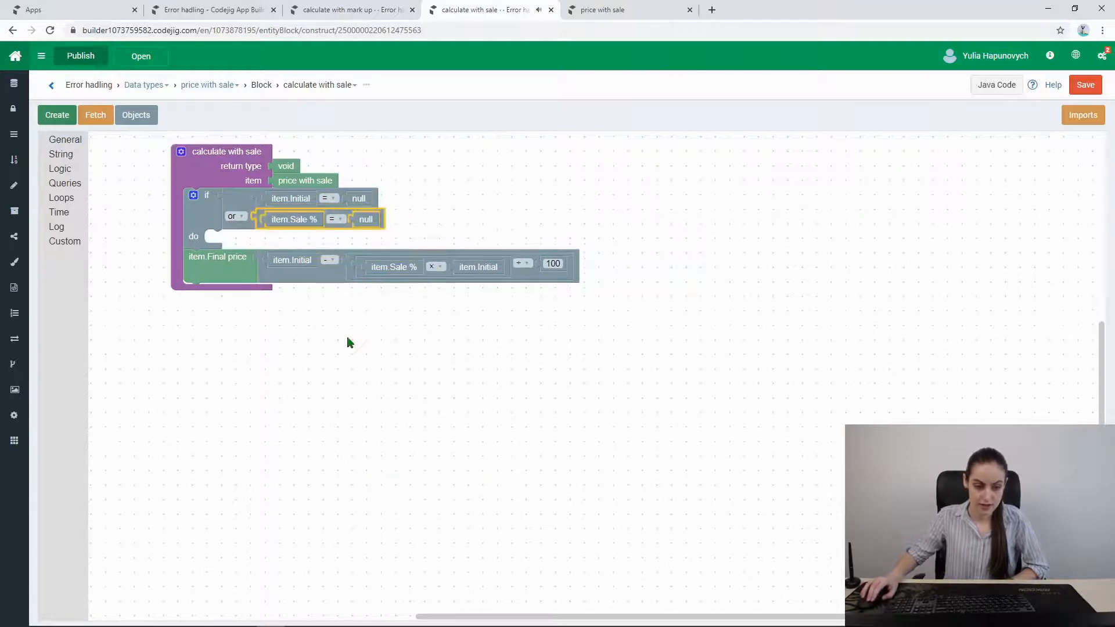
- Put an error block in the if block's do branch with the text "Fill in the initial price and sales value"
click(63, 226)
drag(114, 251, 220, 249)
click(61, 154)
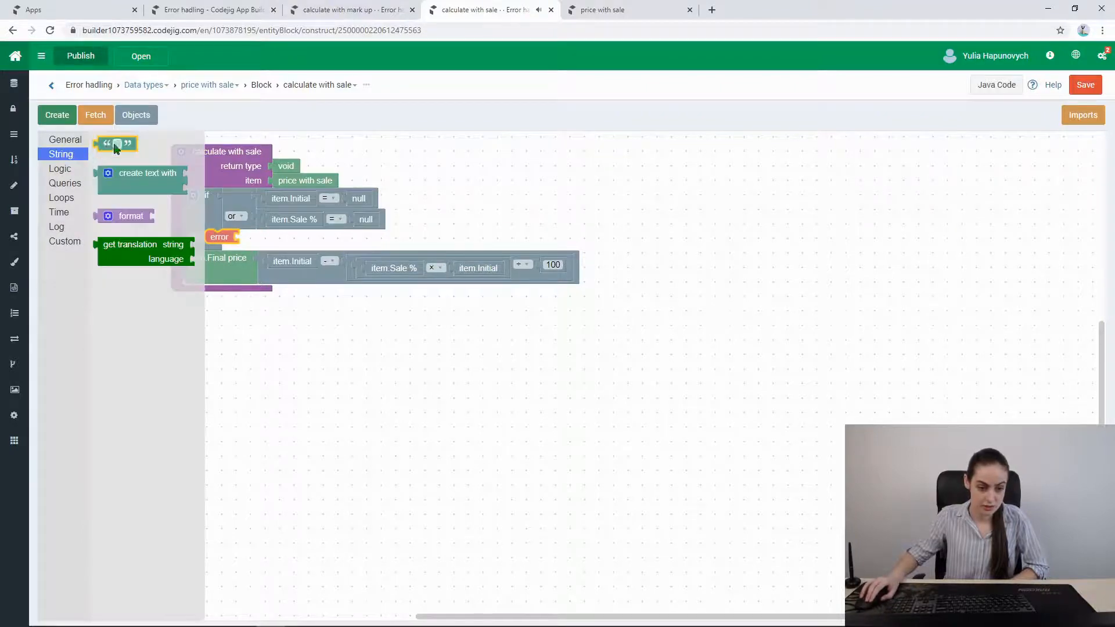
drag(111, 145, 263, 238)
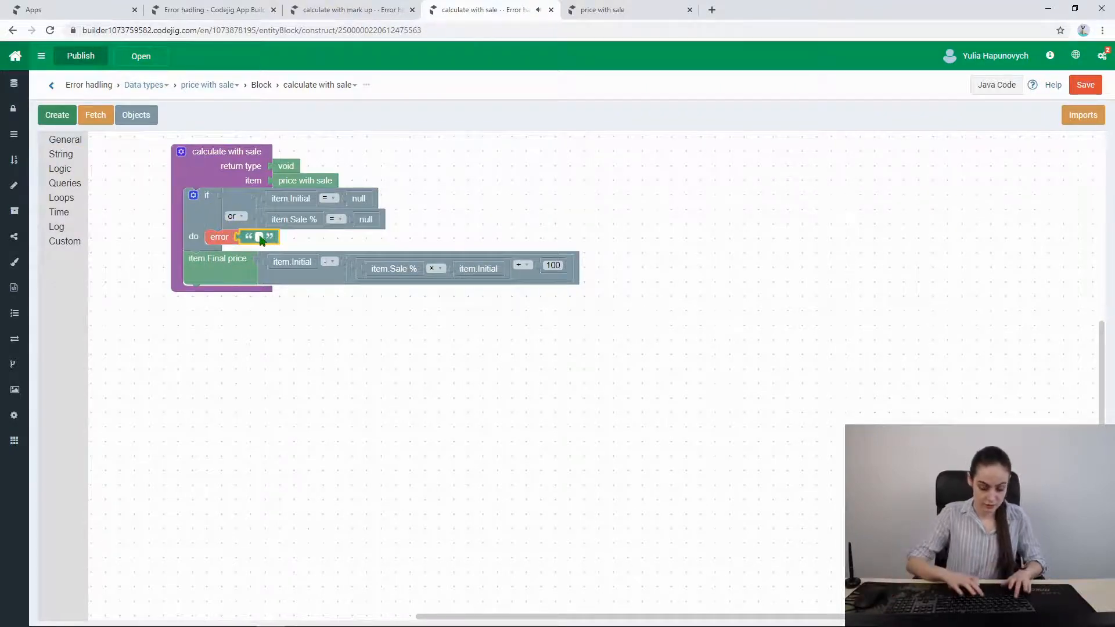
click(259, 236)
text(Fill in t)
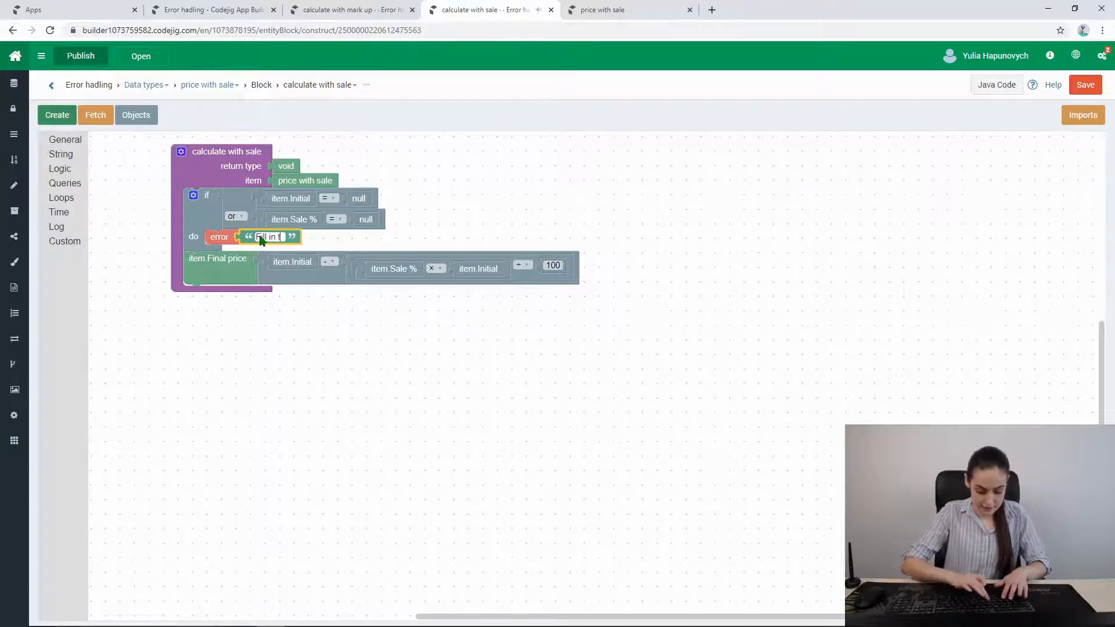
text(he initial )
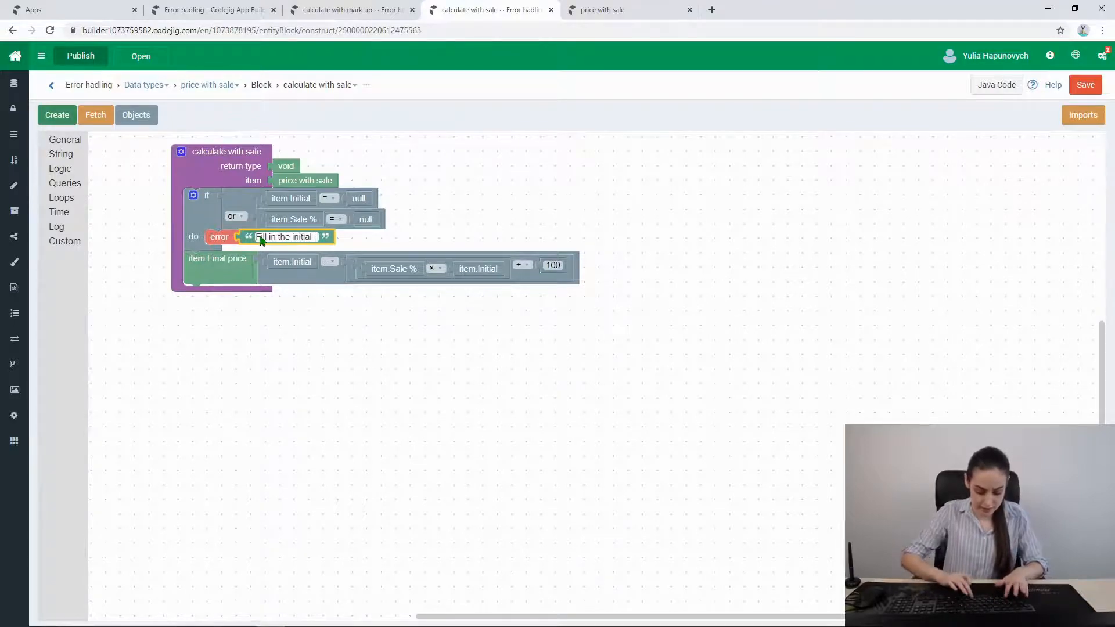
text(price and )
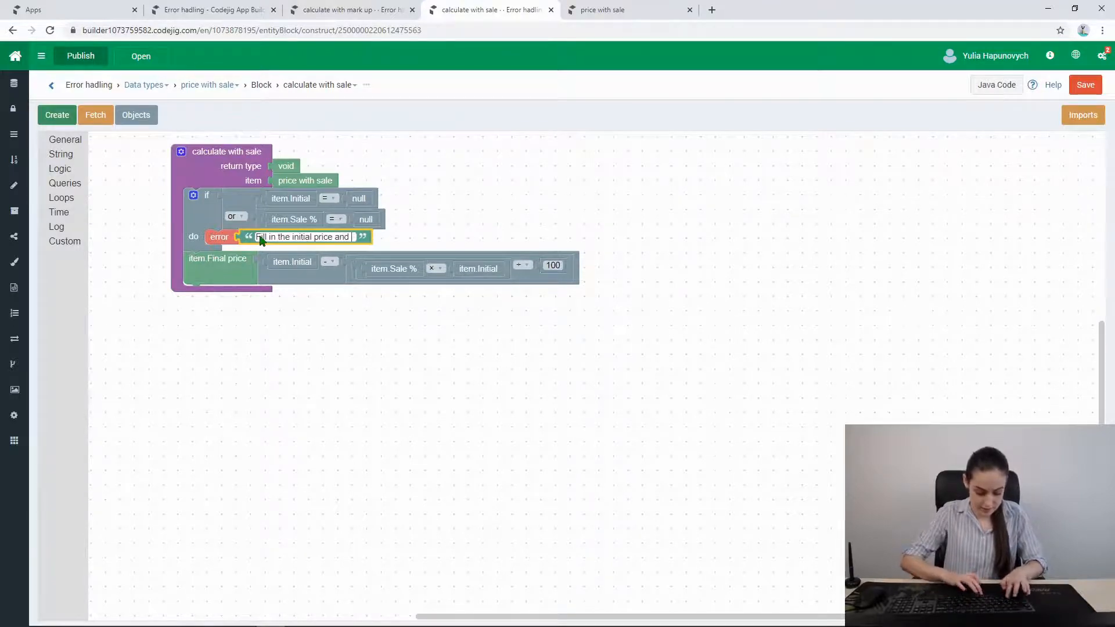
text(sales value)
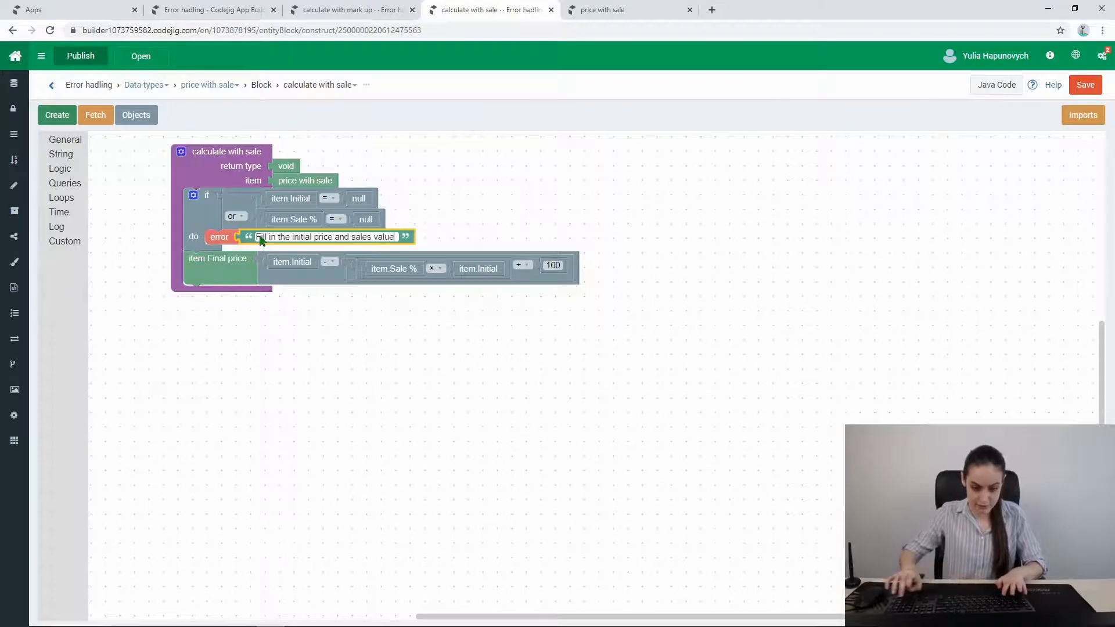
click(418, 340)
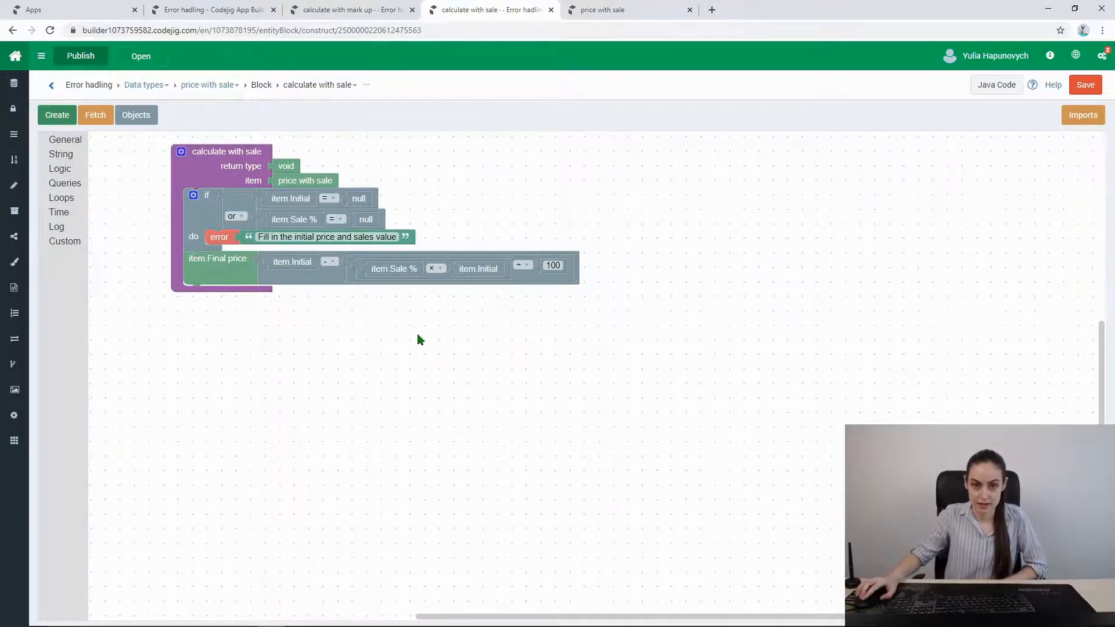
- Add an else branch to the if block and move the item.Final price assignment into it
click(196, 198)
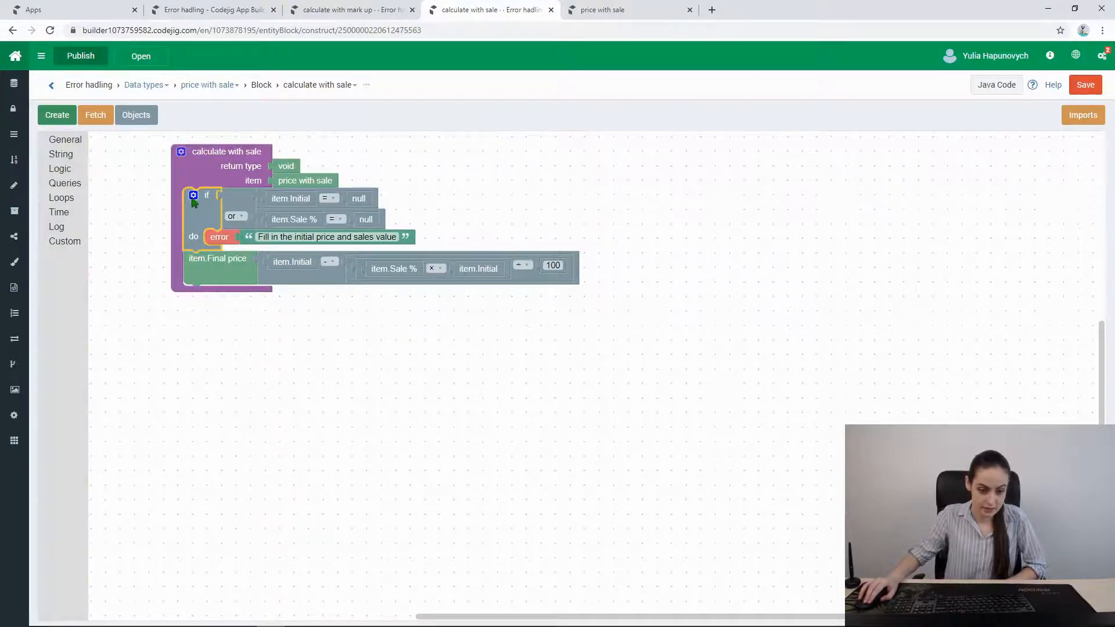
click(194, 195)
click(198, 307)
drag(197, 307, 250, 296)
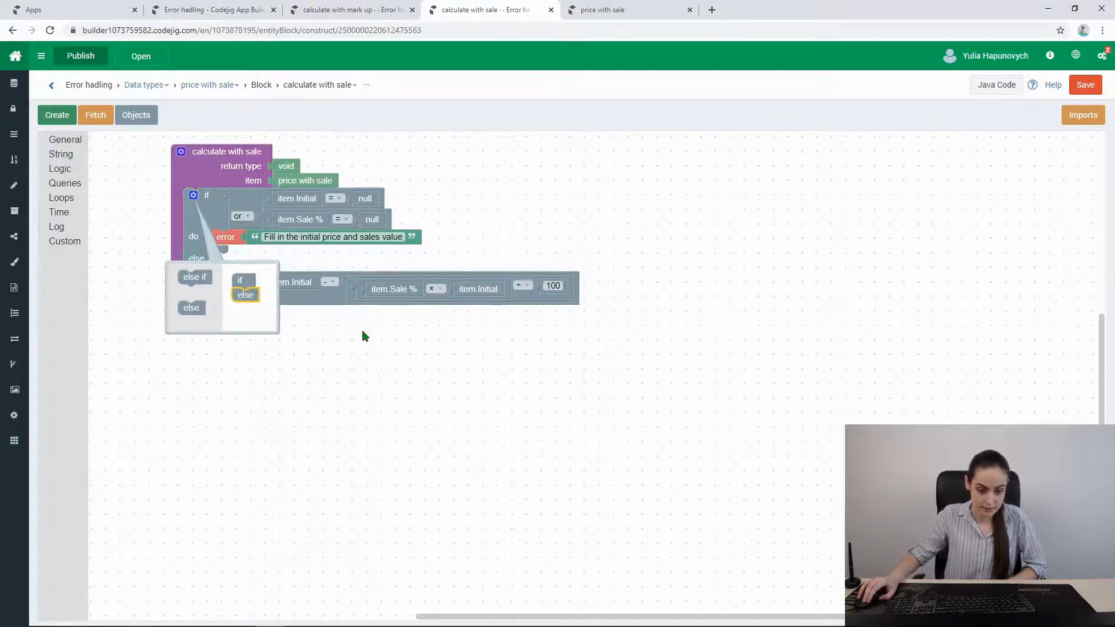
click(193, 196)
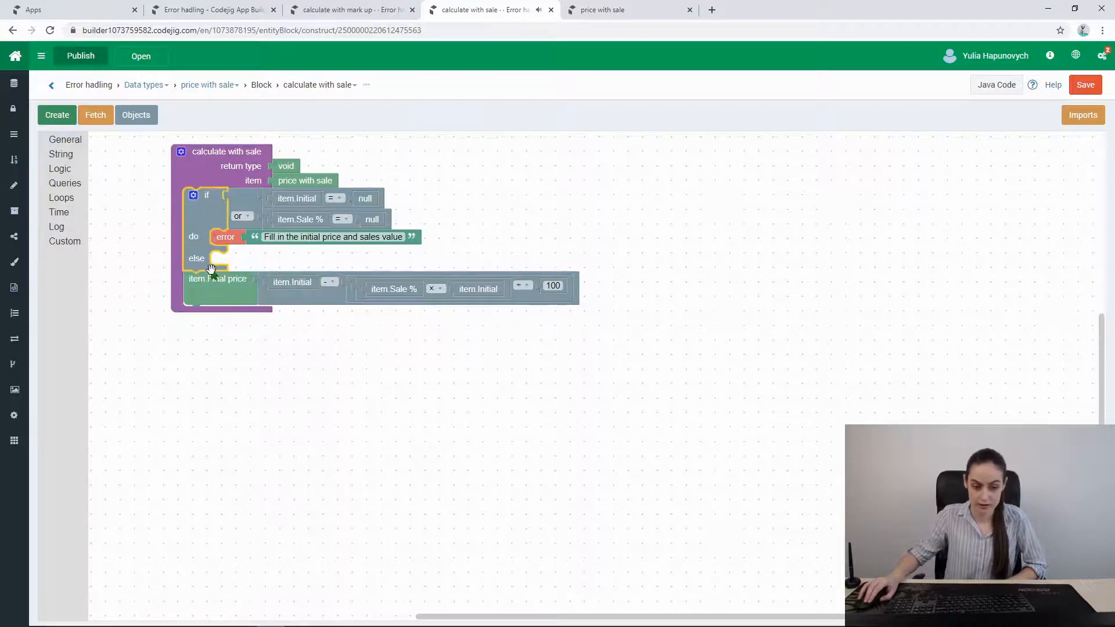
drag(212, 290, 245, 290)
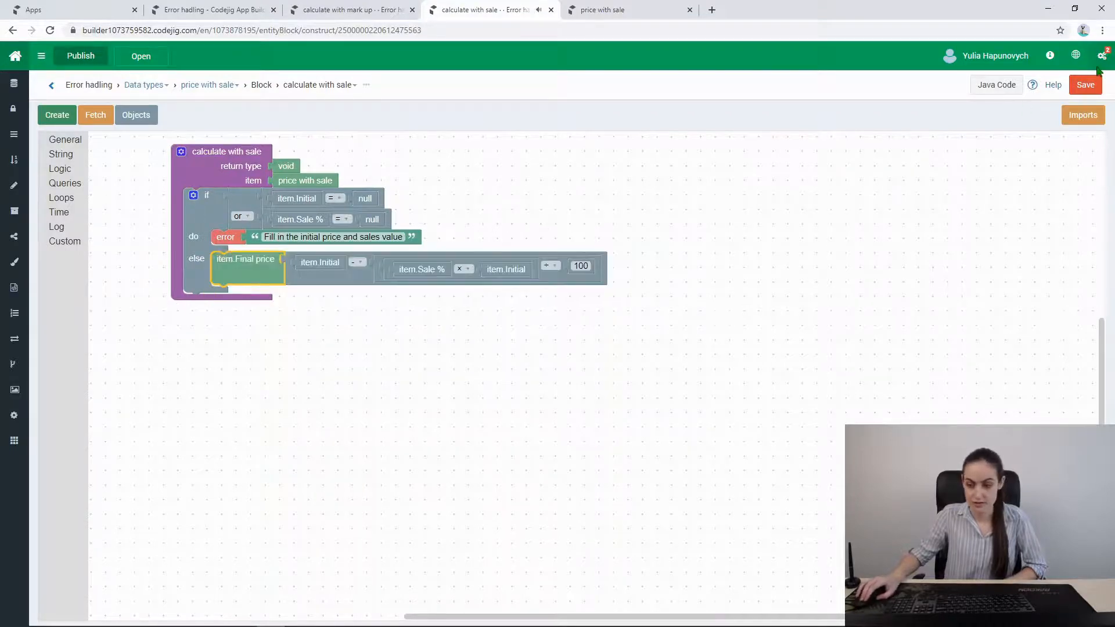
- Save the calculate with sale block and publish the app
click(1085, 85)
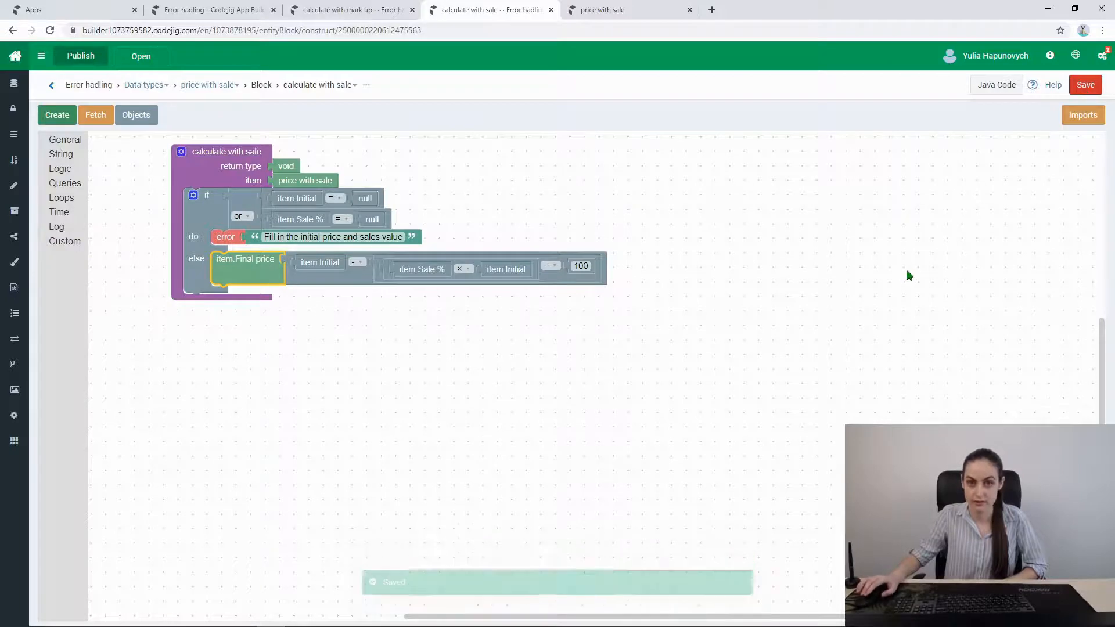
mouse_move(68, 57)
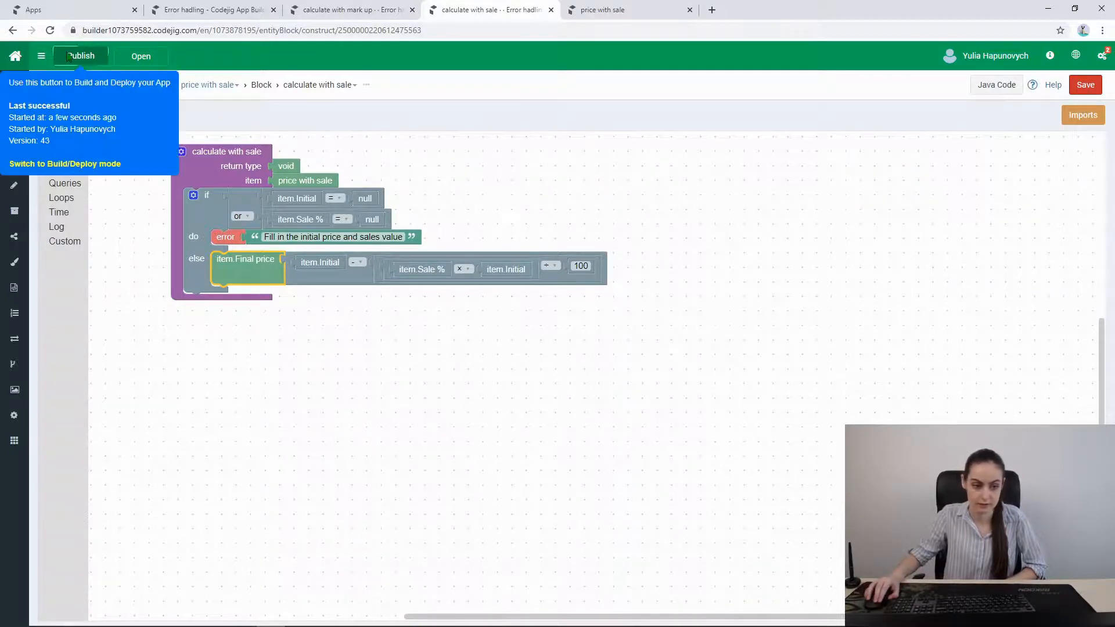
click(68, 56)
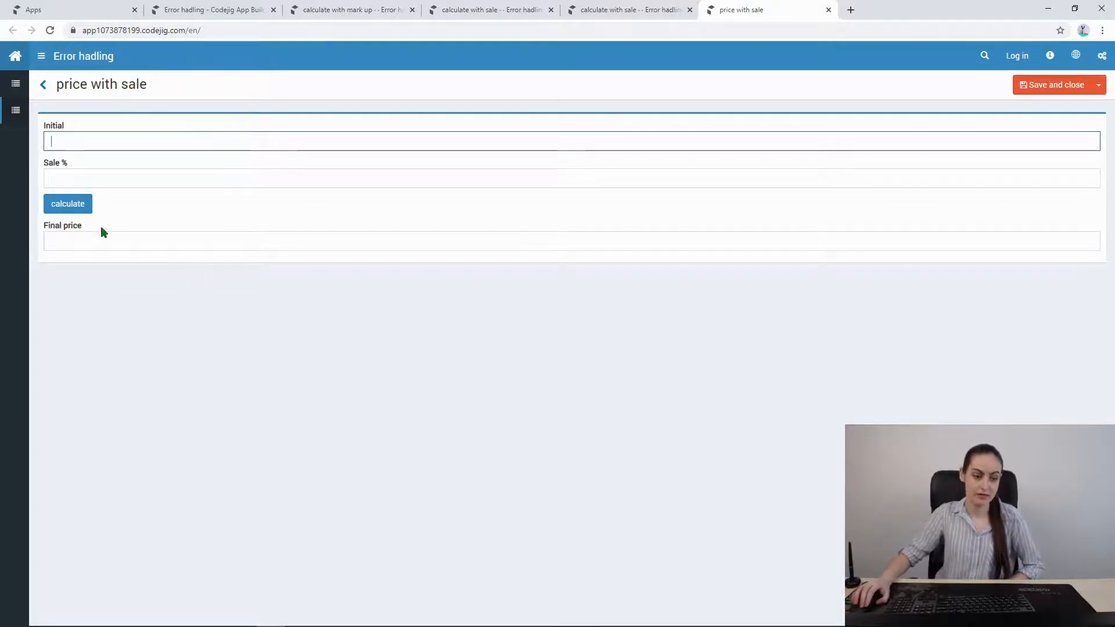
- Run the calculate action with Initial and Sale % empty, and open the details of the newest failed CUSTOM_EVENT job
click(72, 212)
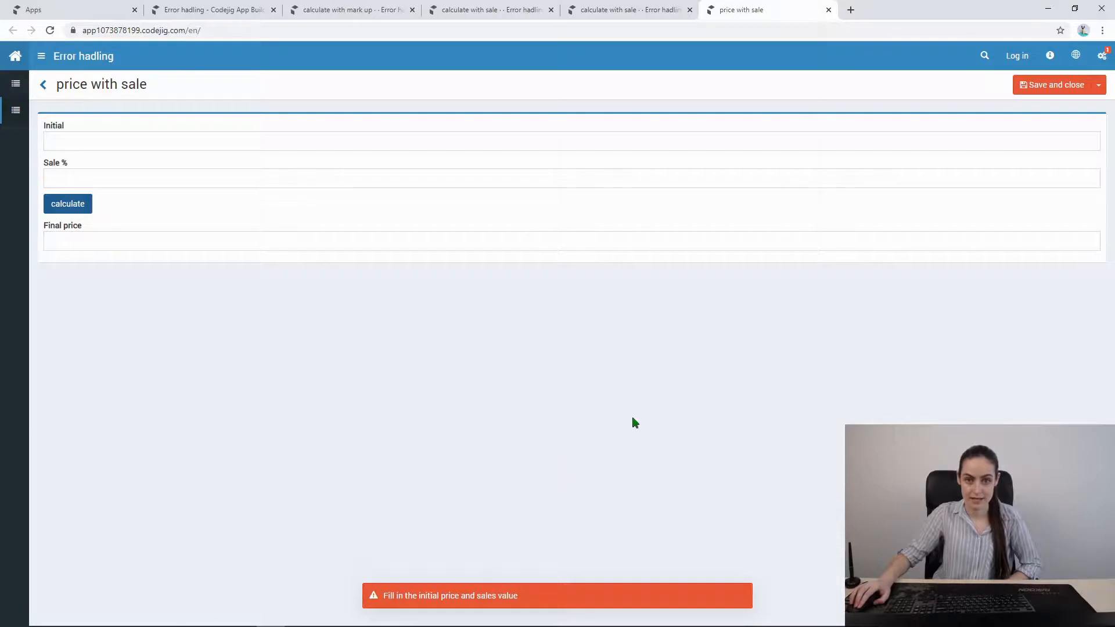
click(1101, 55)
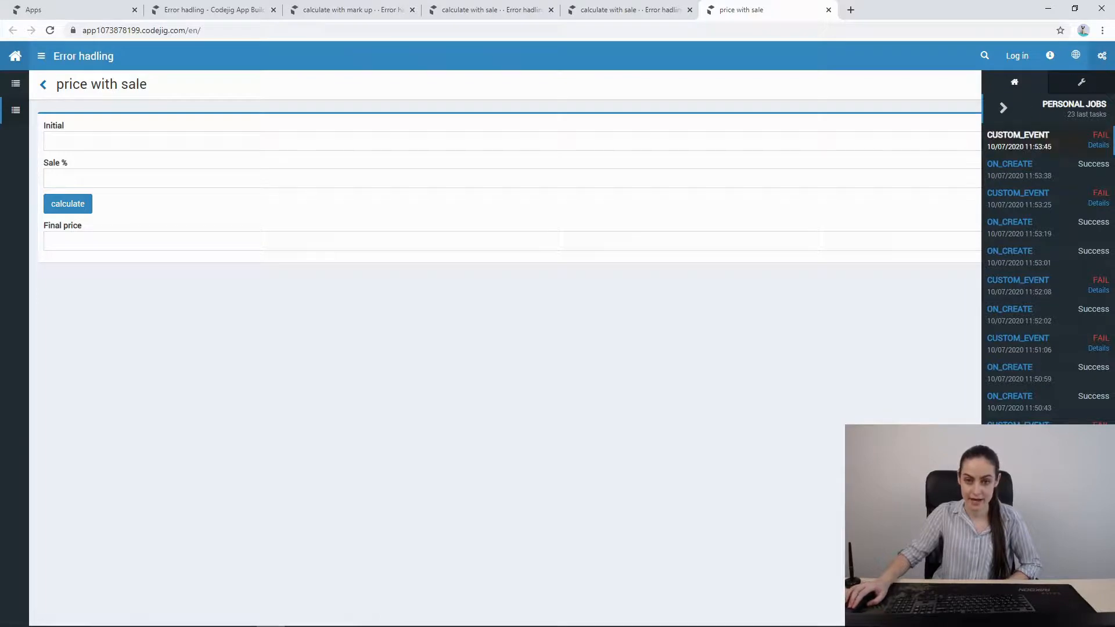
click(1097, 145)
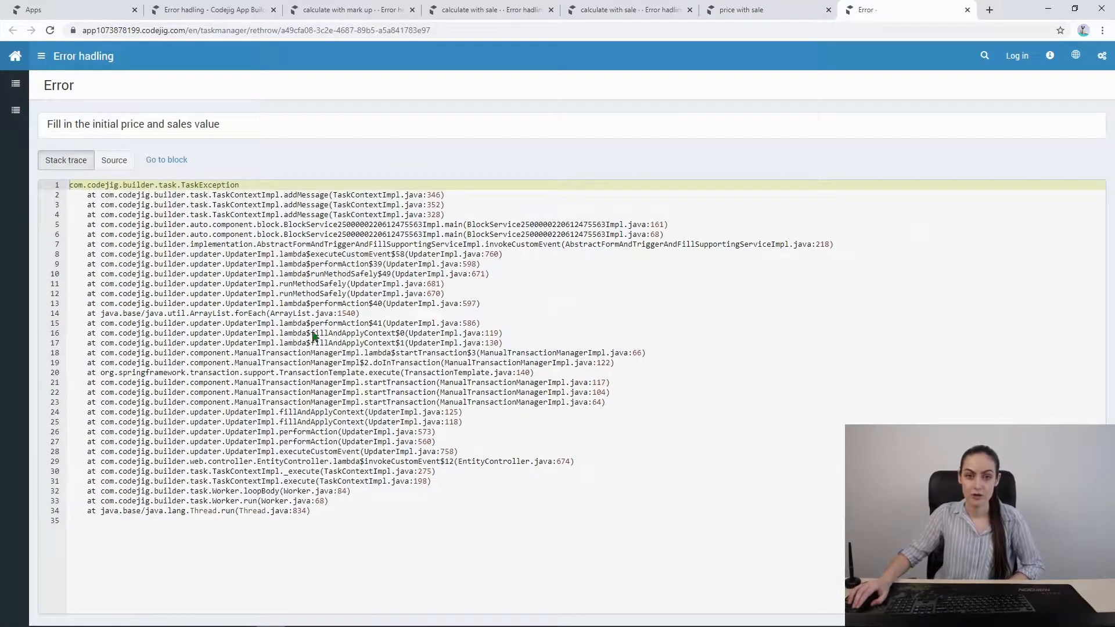
- Inspect the error's source at both calculate with sale locations and go to the block that raised it
click(111, 160)
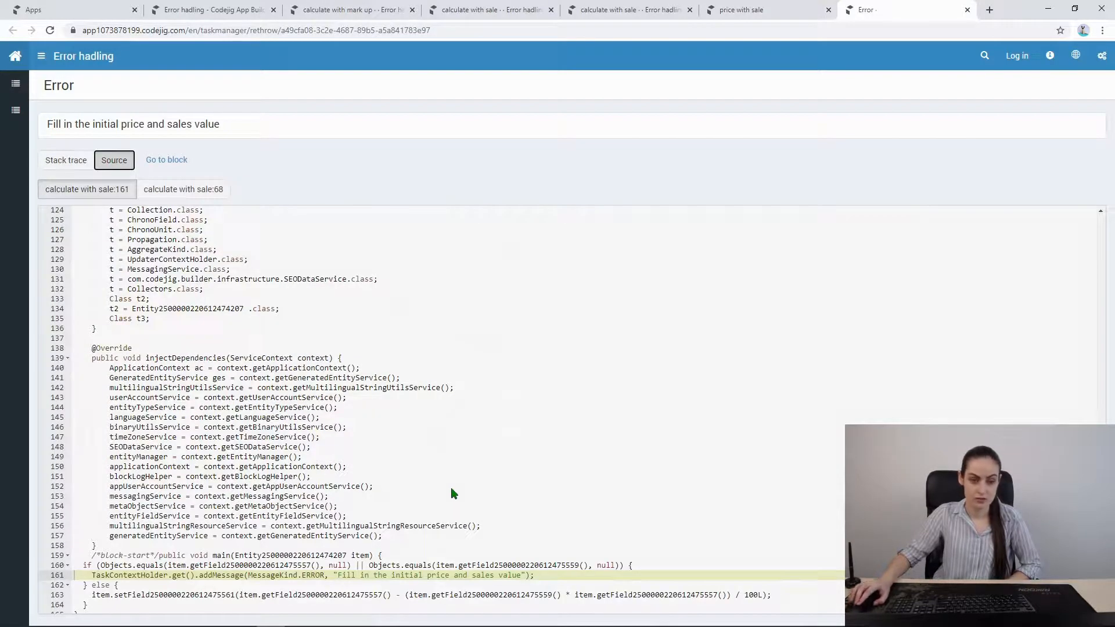
click(207, 189)
click(176, 160)
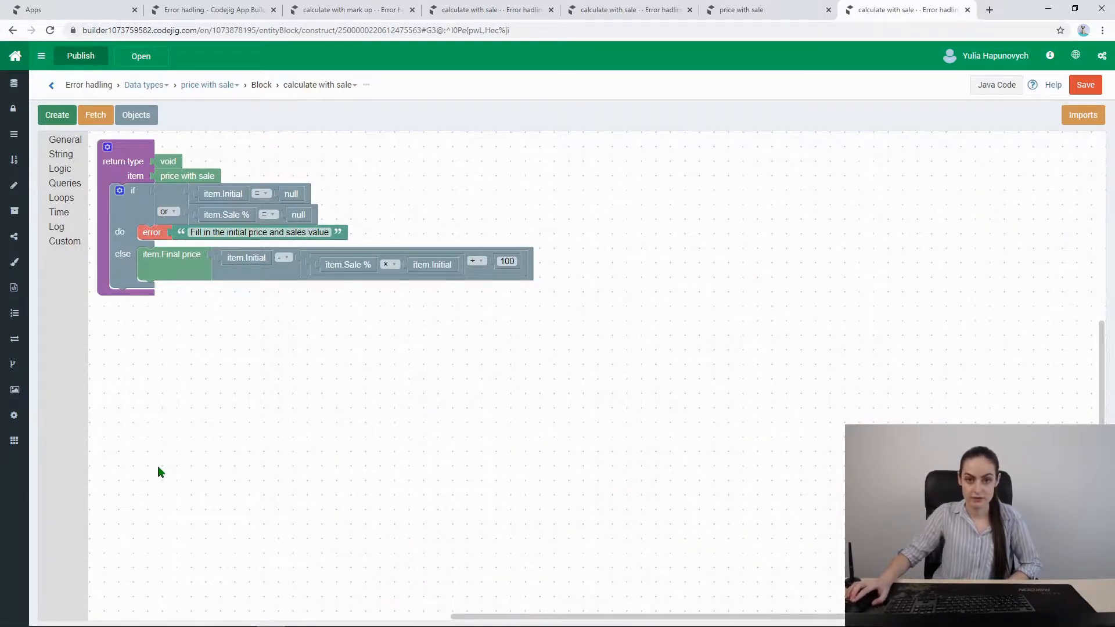
- Add a native code block containing "var i = 1" below the item.Final price assignment in the else branch
click(73, 243)
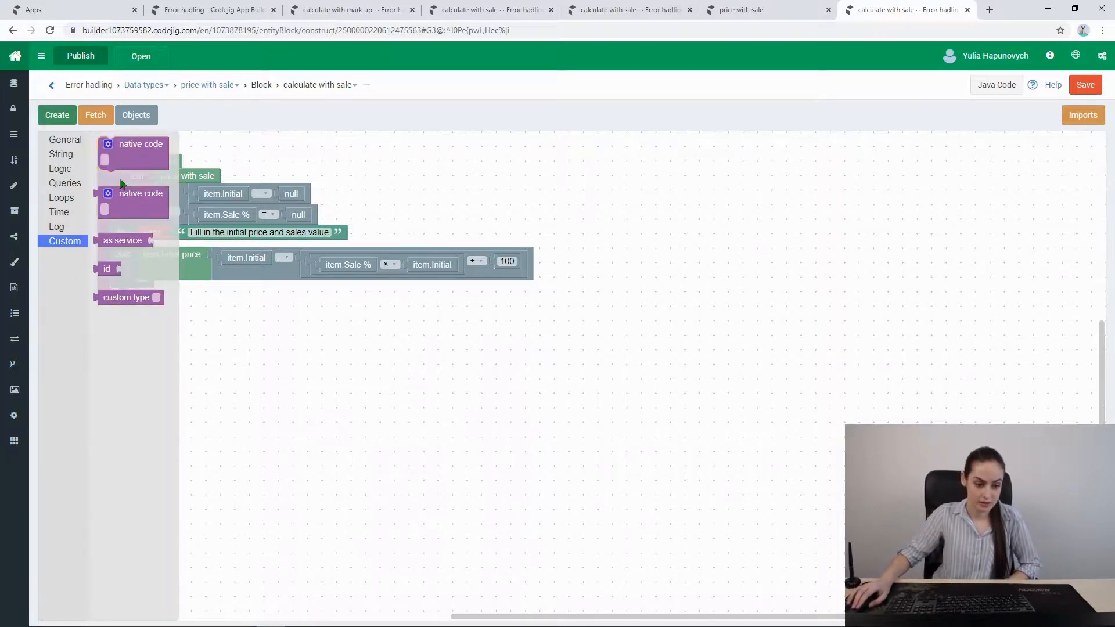
drag(122, 183, 173, 296)
drag(153, 302, 149, 305)
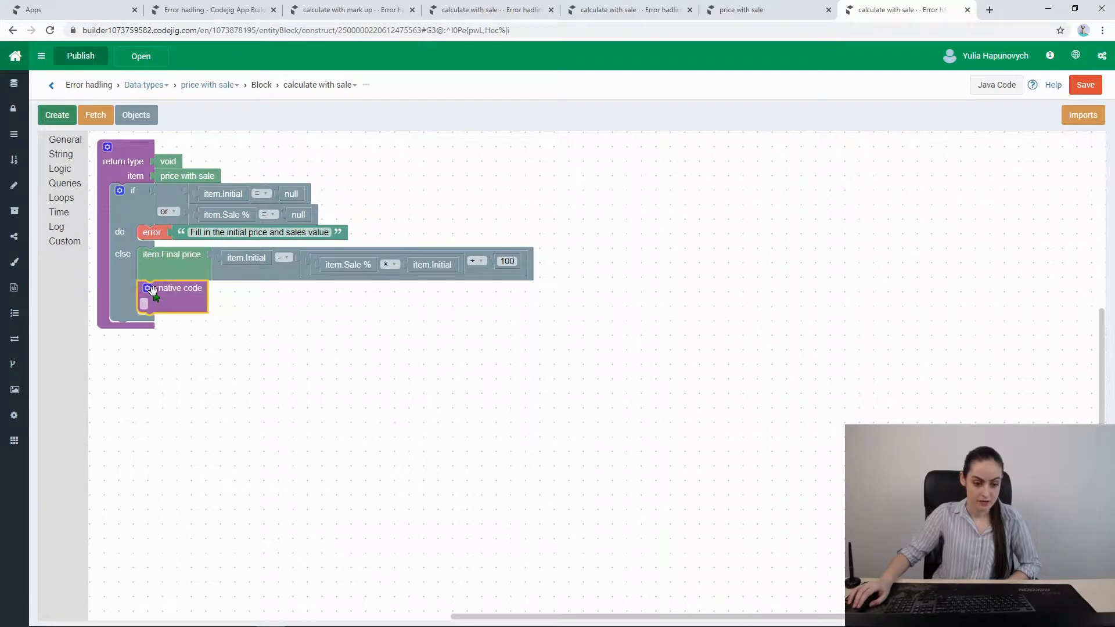
click(145, 306)
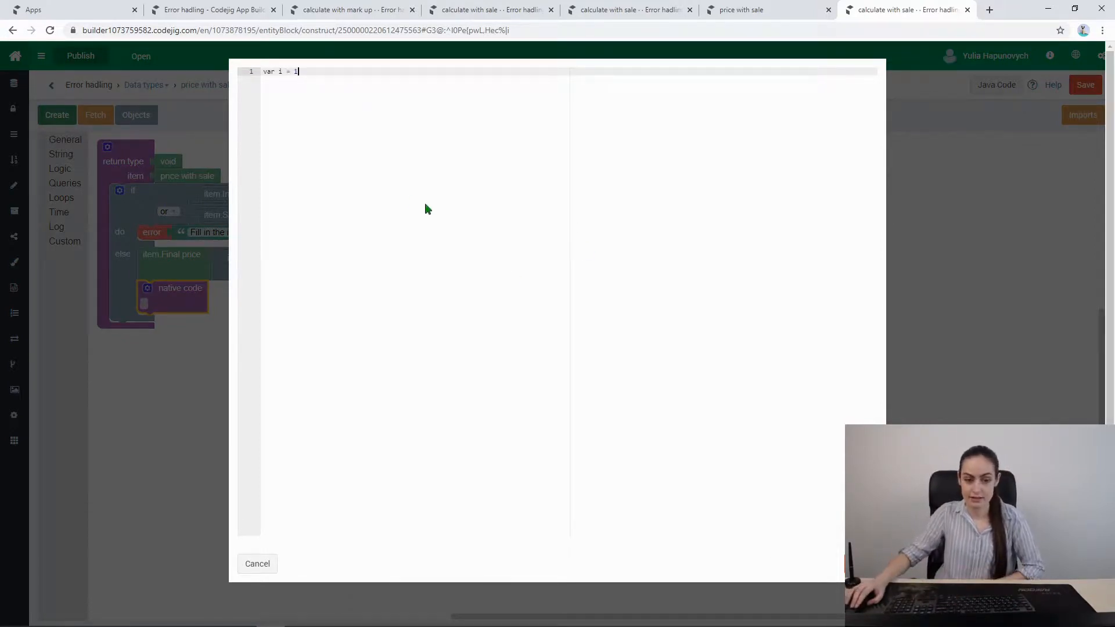
click(840, 559)
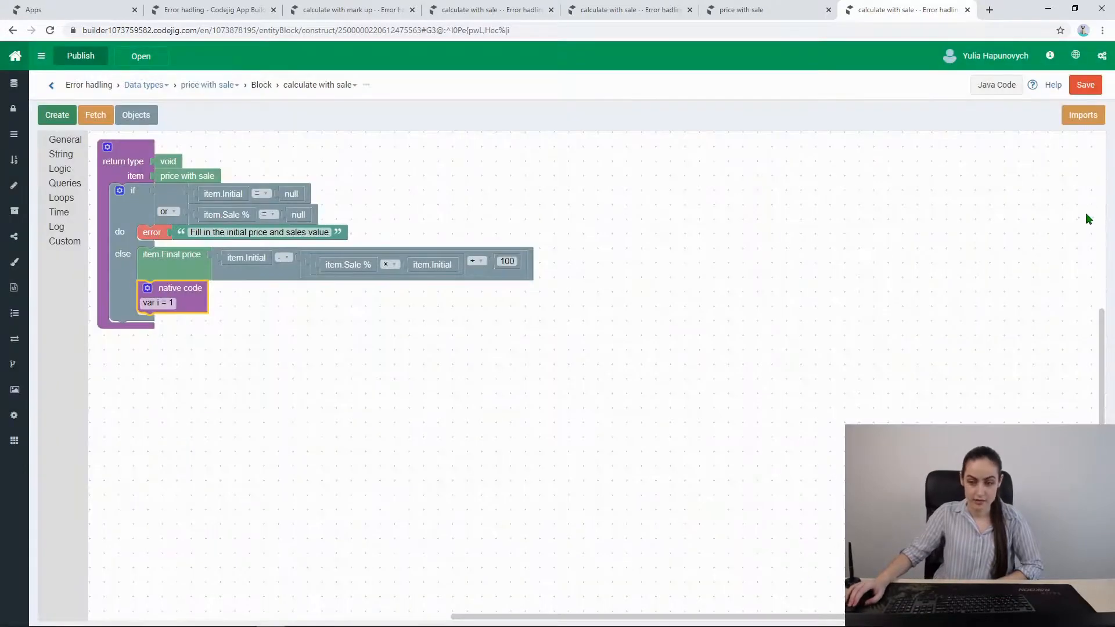
- Save the calculate with sale block containing the native code and publish the app
click(1087, 83)
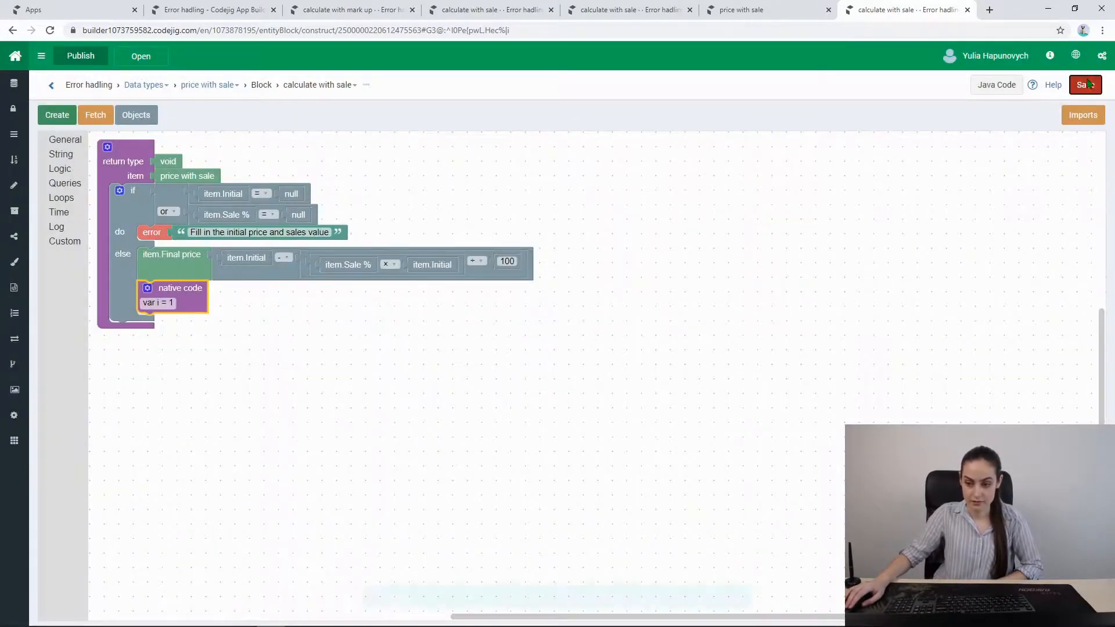
click(65, 58)
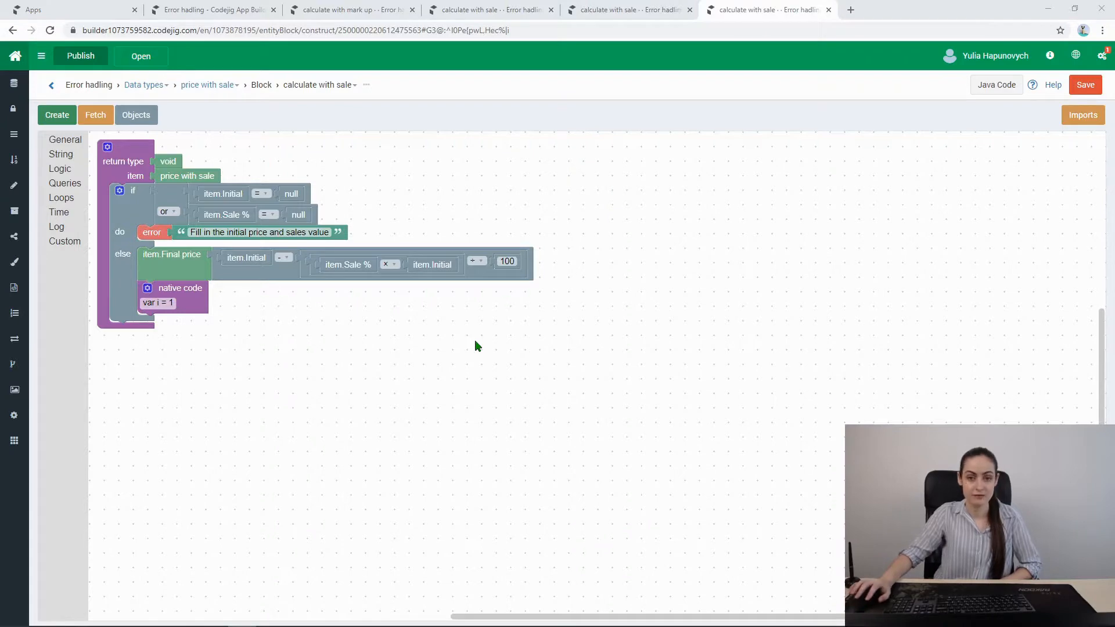
- Review the Error hadling app's backups in app management and select the one with database timestamp 10.07.2020 09:06:16
click(79, 11)
click(960, 281)
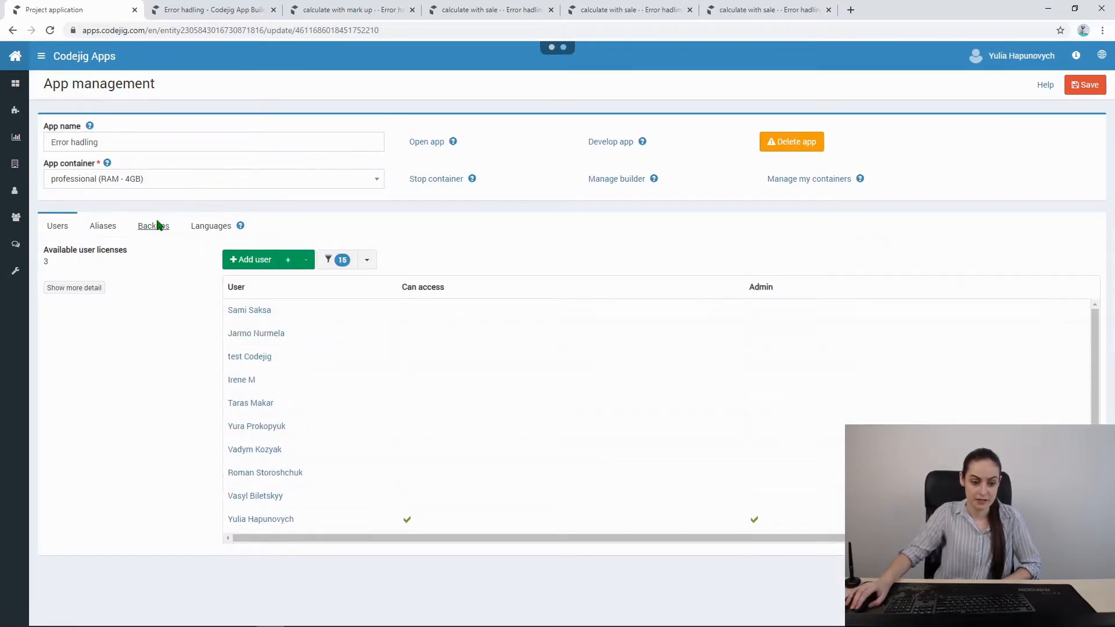
click(153, 226)
scroll(341, 365, down, 4)
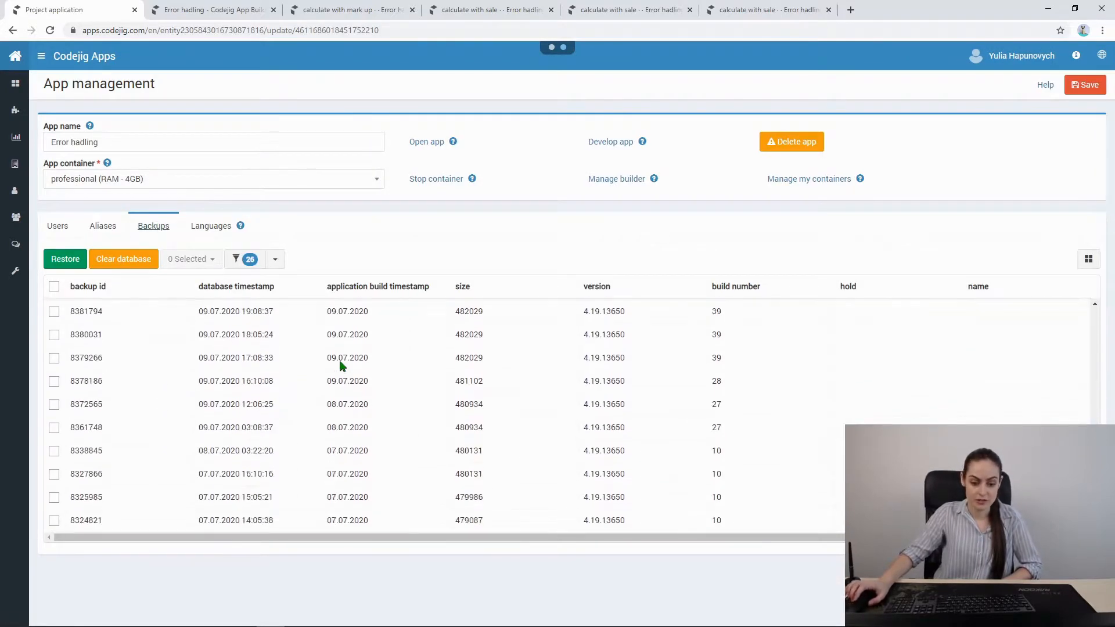
scroll(341, 365, up, 4)
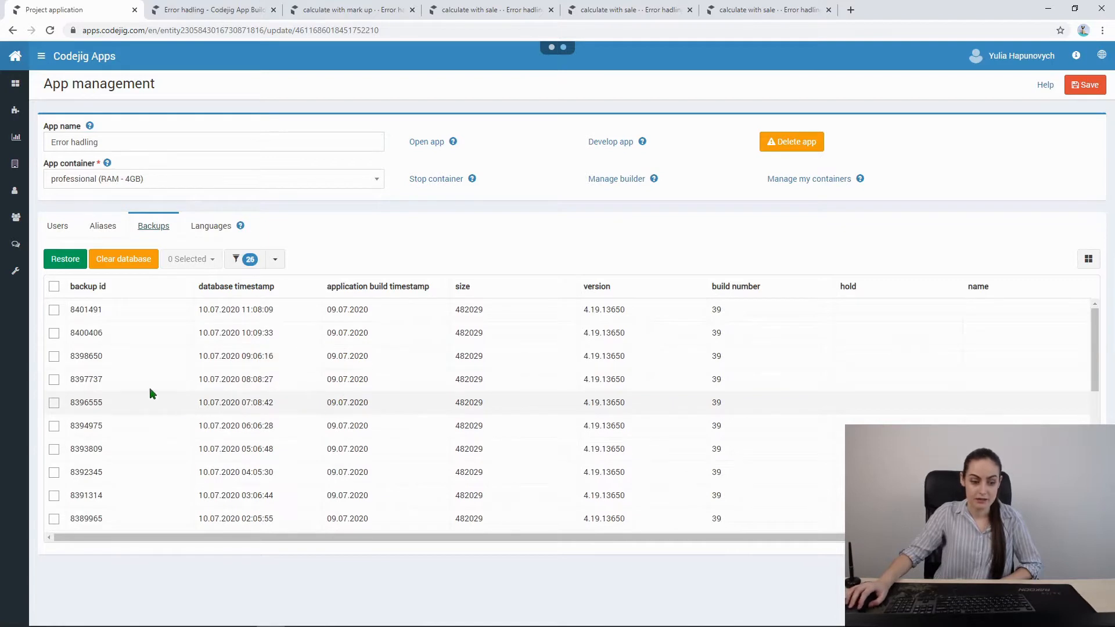
click(53, 358)
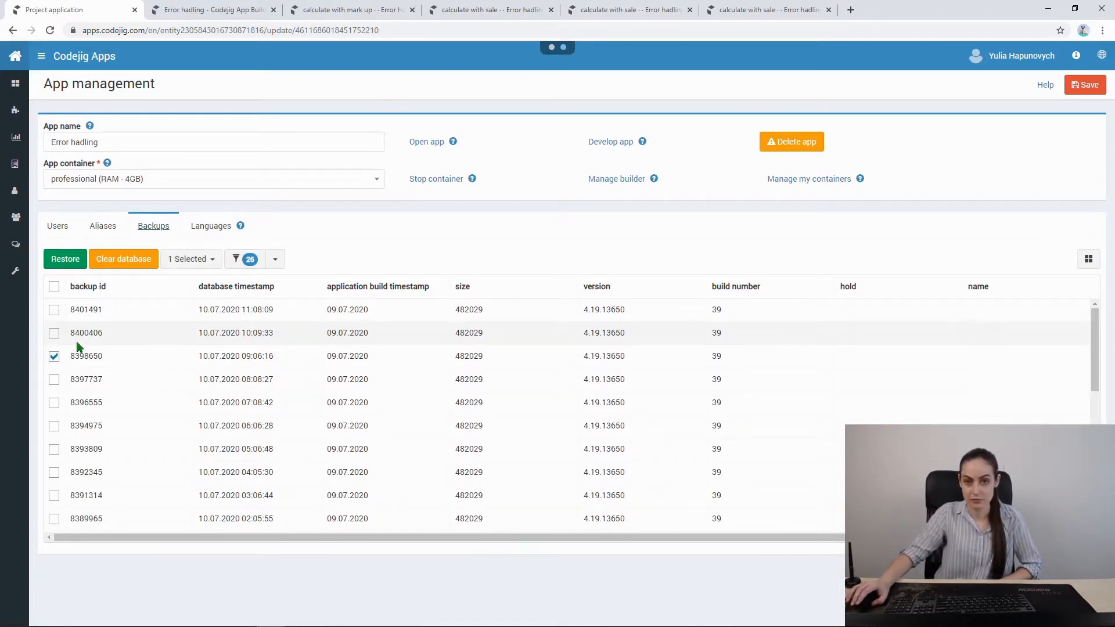
- Return to the calculate with sale block in the builder and open the published app
click(767, 10)
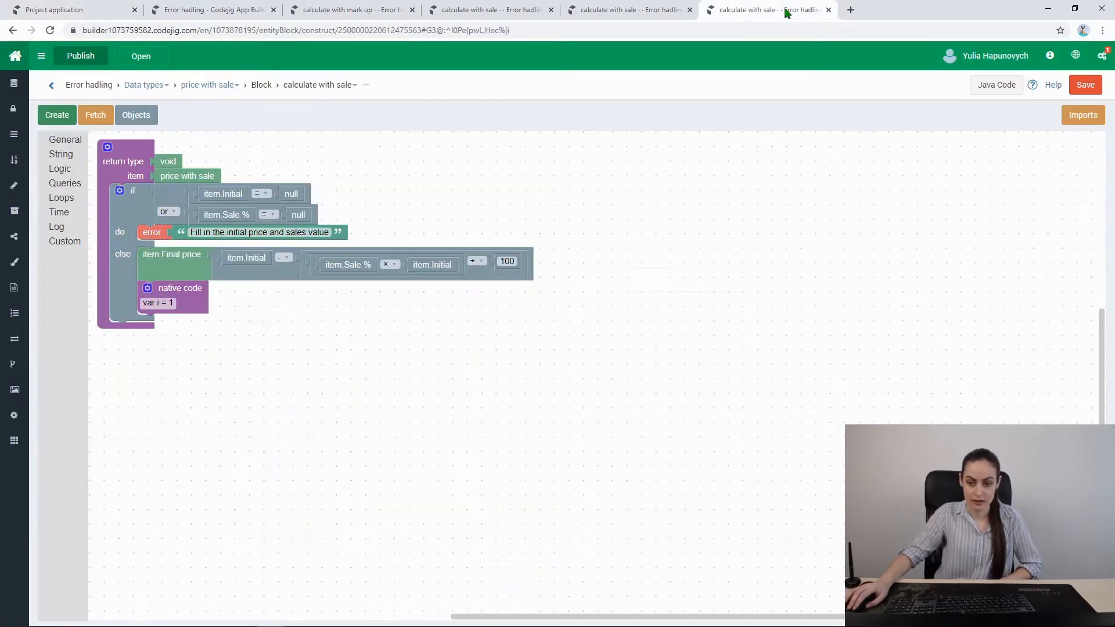
click(154, 59)
click(154, 58)
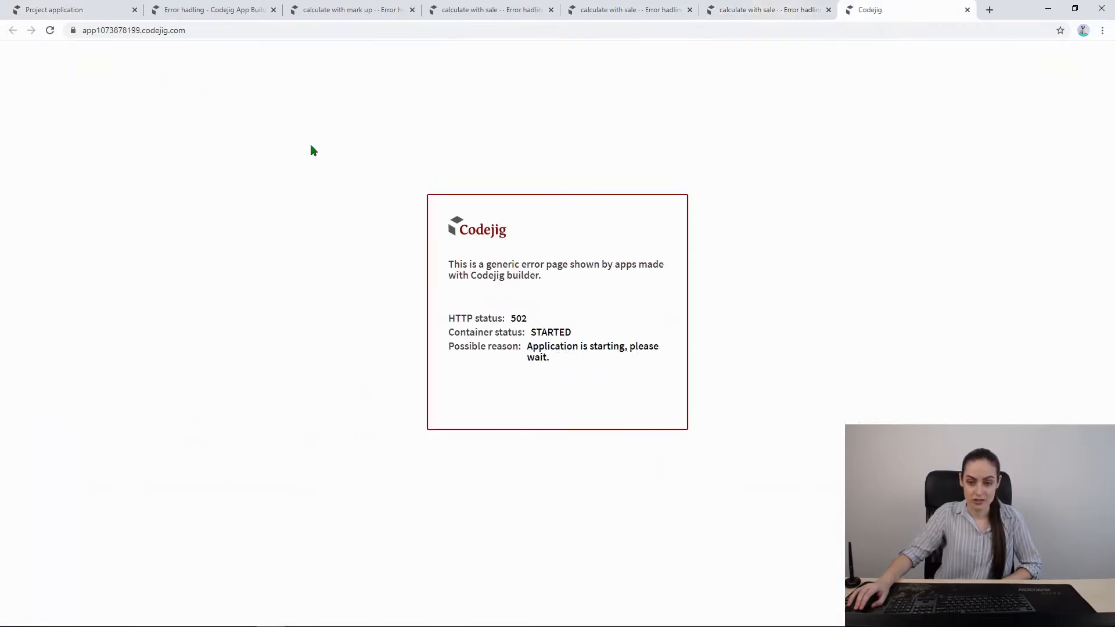